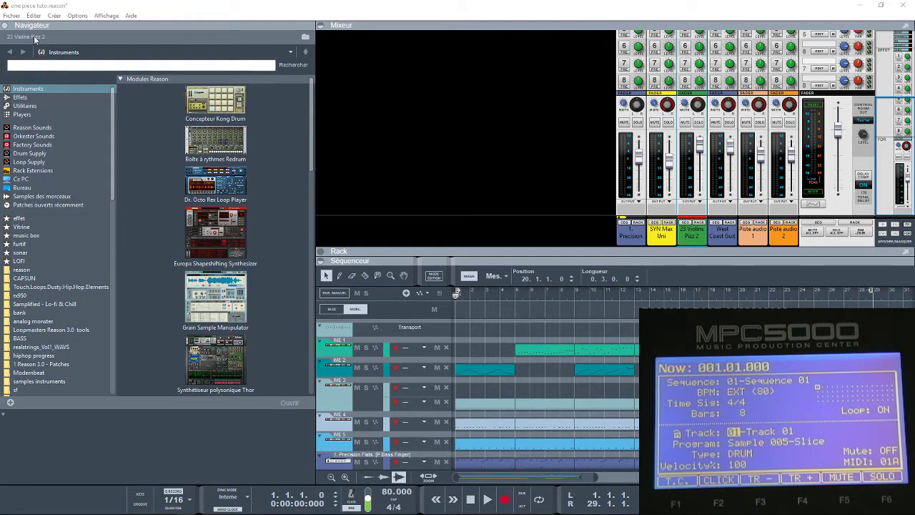
# - Hide the browser and review the MIDI clock input and output settings in the Synchro preferences
pyautogui.click(4, 25)
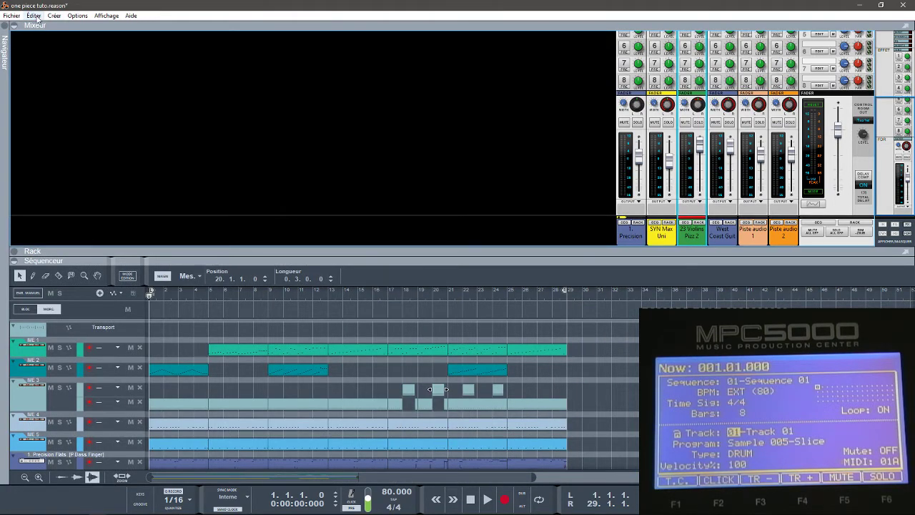
pyautogui.click(34, 16)
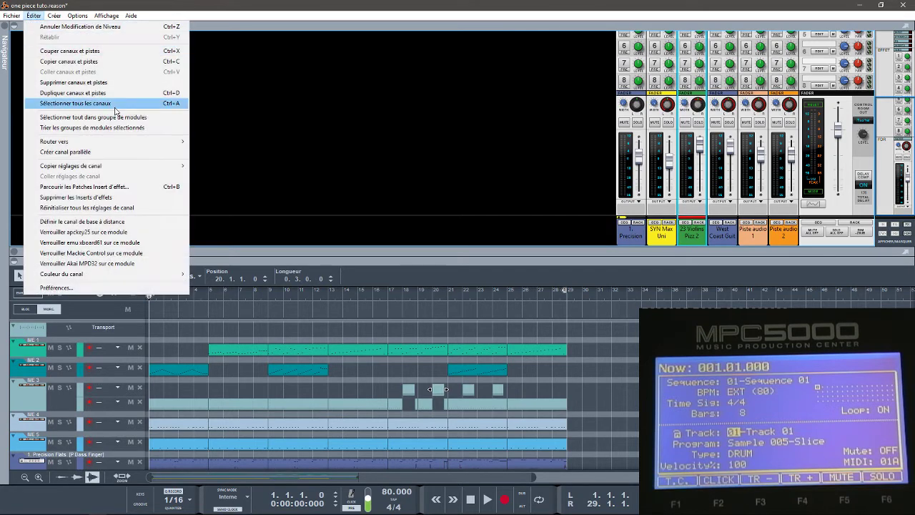
pyautogui.click(141, 289)
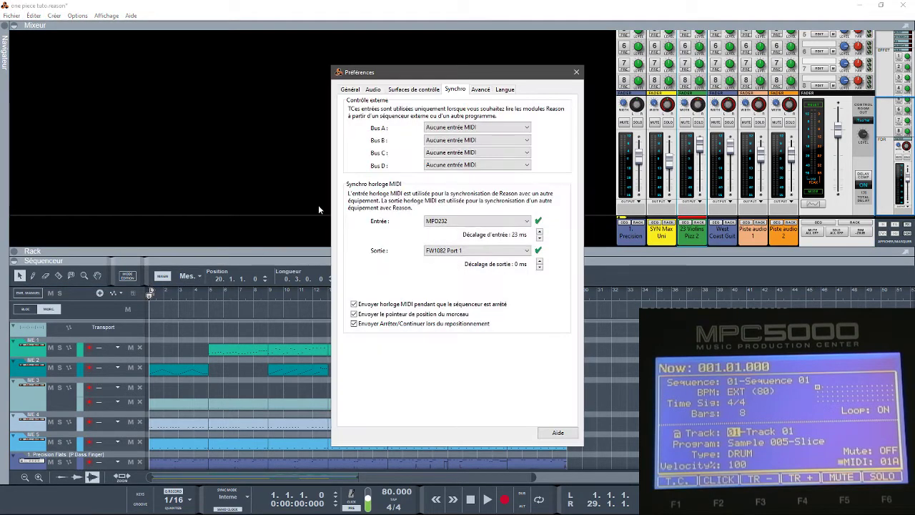
pyautogui.moveTo(408, 73); pyautogui.dragTo(359, 68)
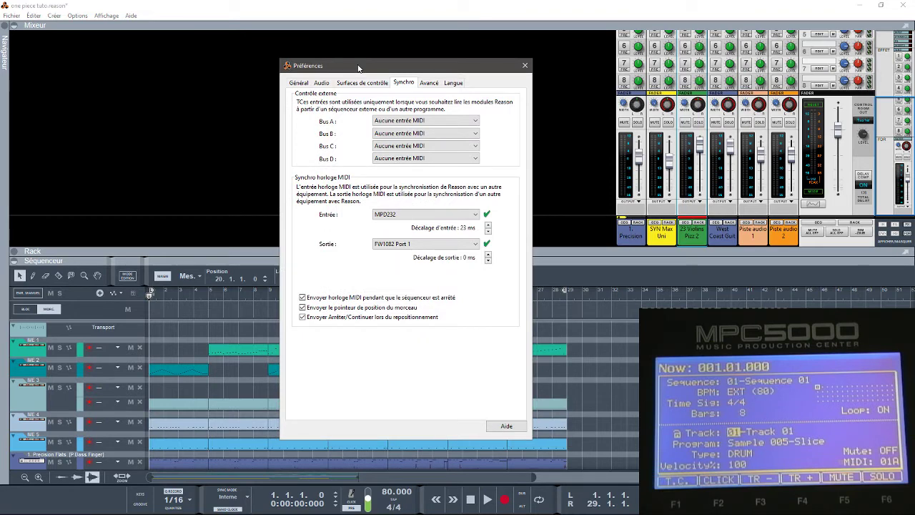
pyautogui.click(34, 15)
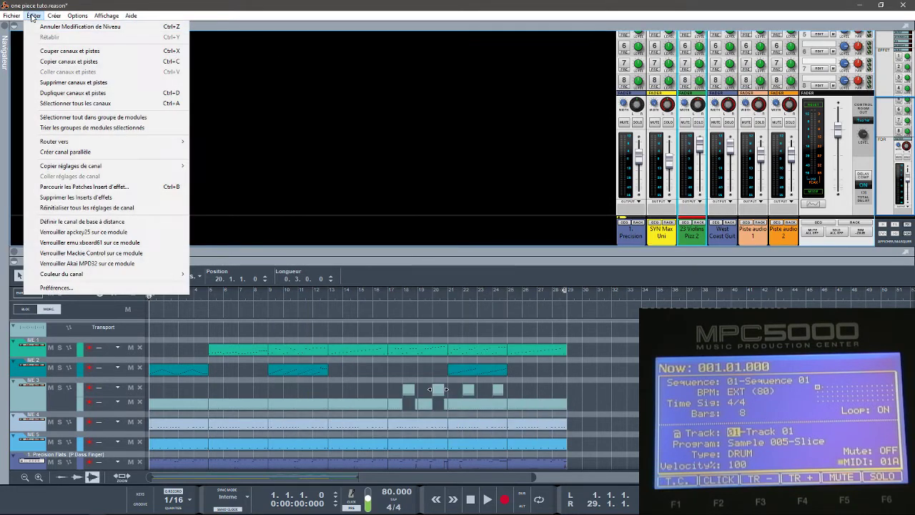
pyautogui.click(96, 287)
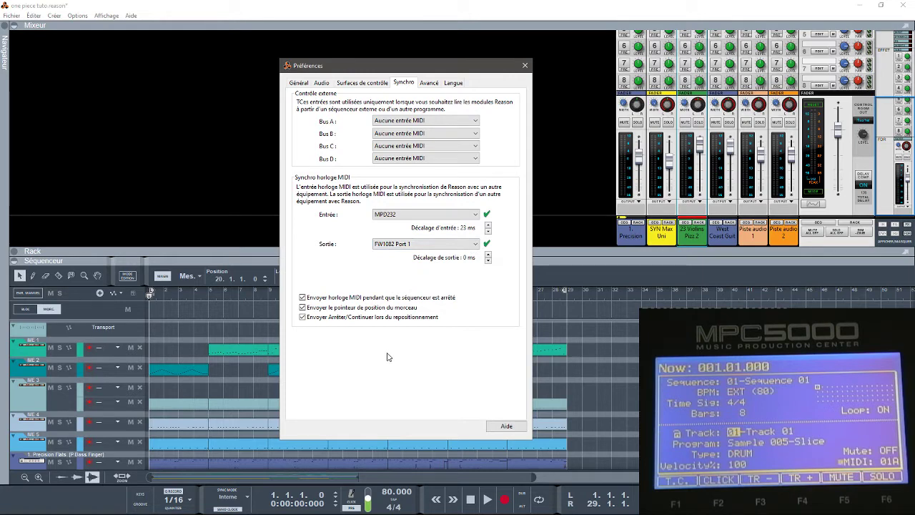
pyautogui.click(526, 66)
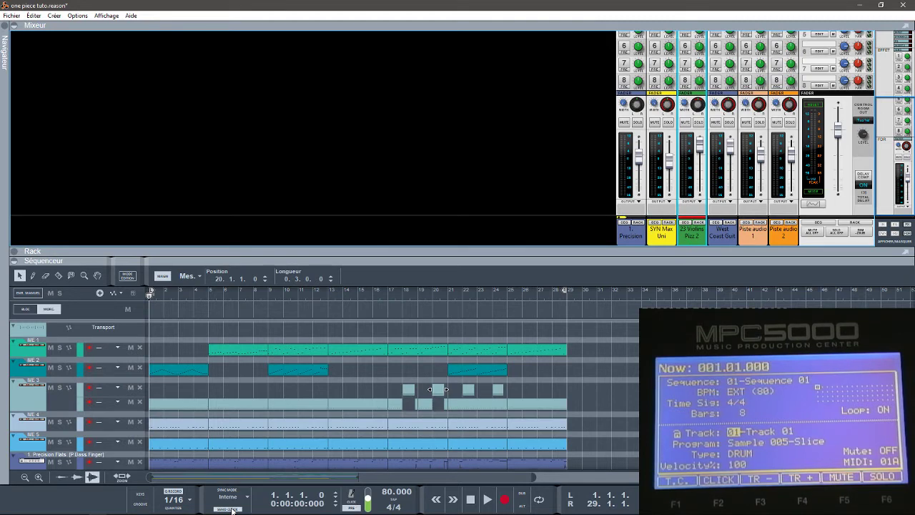
# - Show the rack instead of the mixer and locate the external MIDI instrument in the browser's instrument list
pyautogui.click(13, 26)
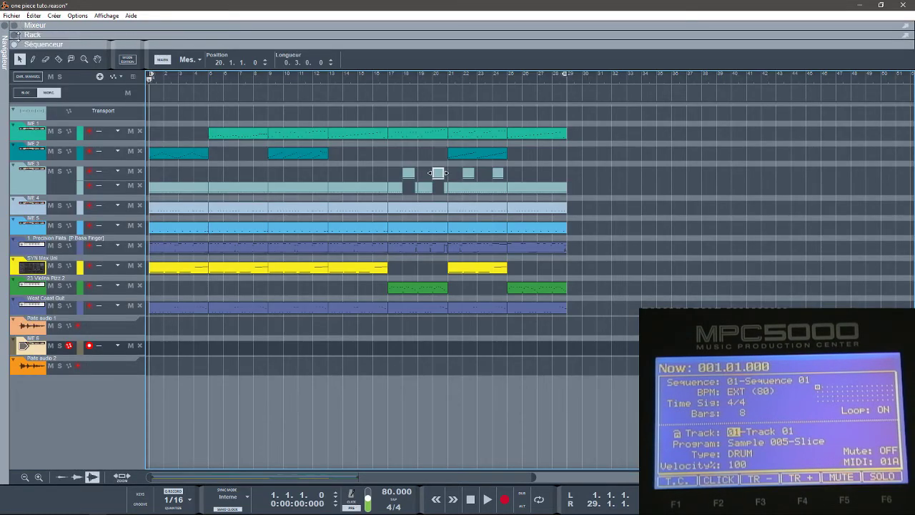
pyautogui.click(14, 34)
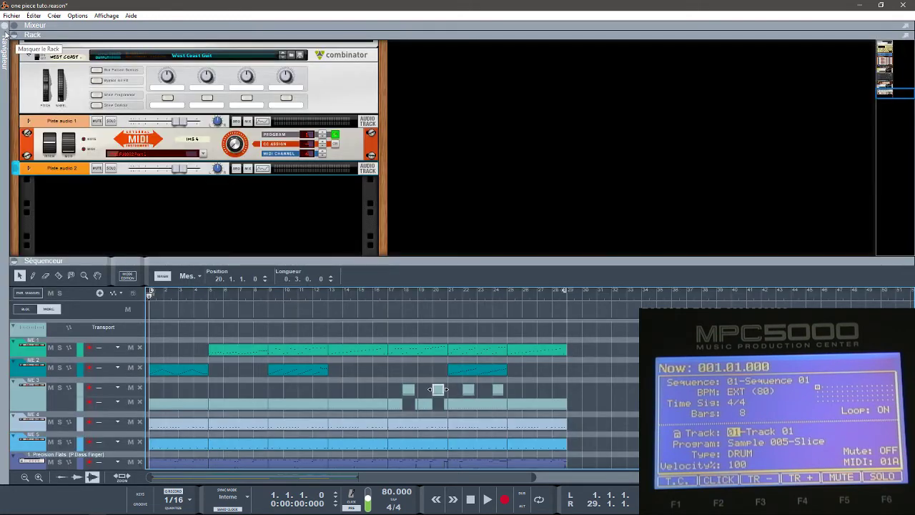
pyautogui.click(4, 36)
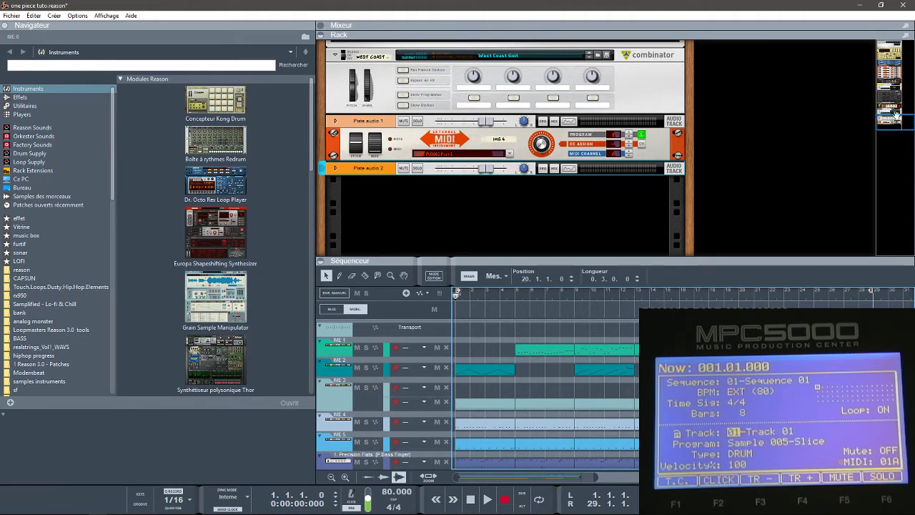
pyautogui.moveTo(896, 122); pyautogui.dragTo(875, 74)
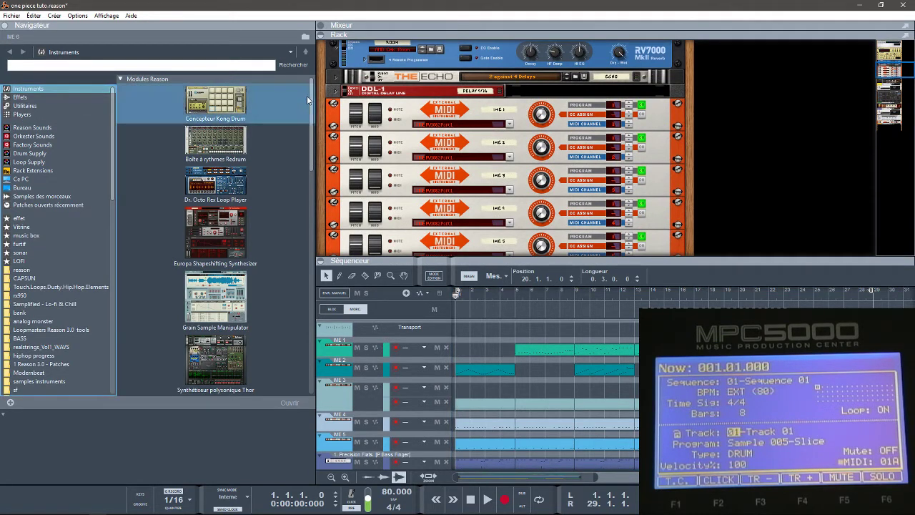
pyautogui.moveTo(311, 102); pyautogui.dragTo(324, 245)
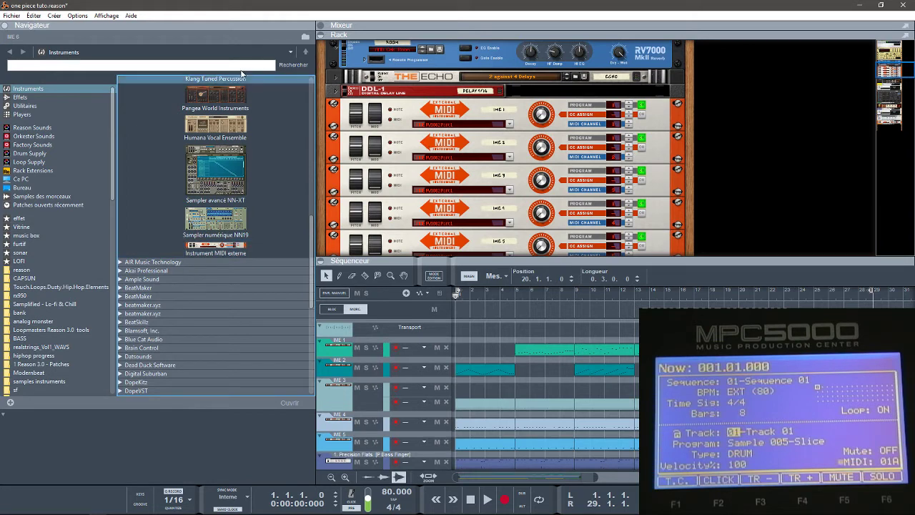
pyautogui.click(4, 25)
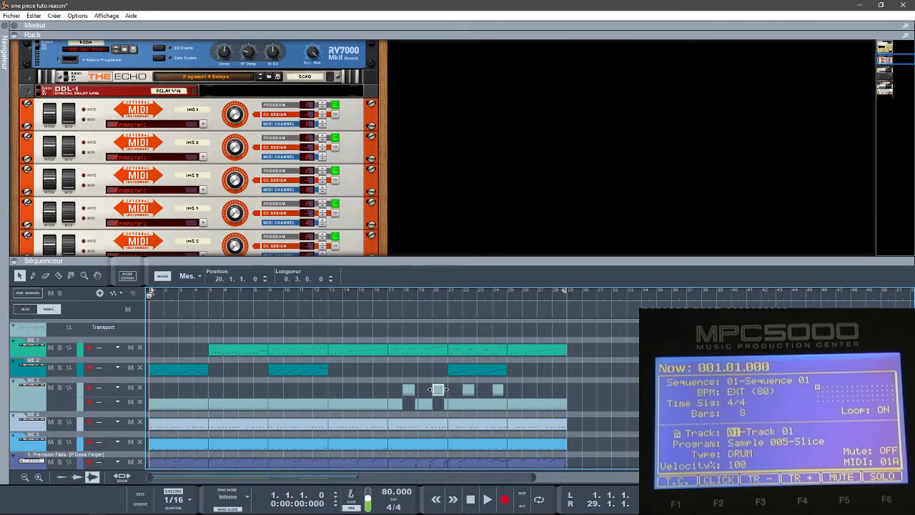
# - Hide the sequencer to enlarge the rack and route the IME 1 external MIDI instrument to MME FW1082 Port 1
pyautogui.moveTo(883, 63); pyautogui.dragTo(884, 65)
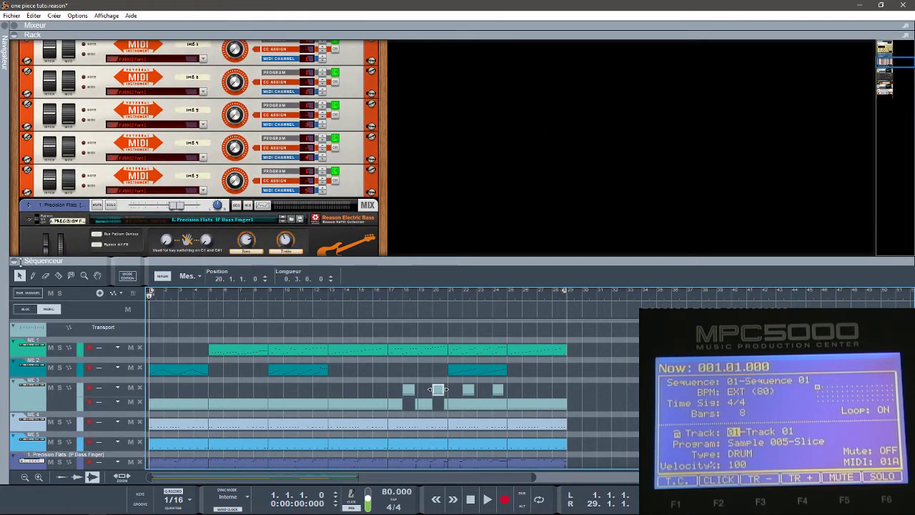
pyautogui.click(16, 261)
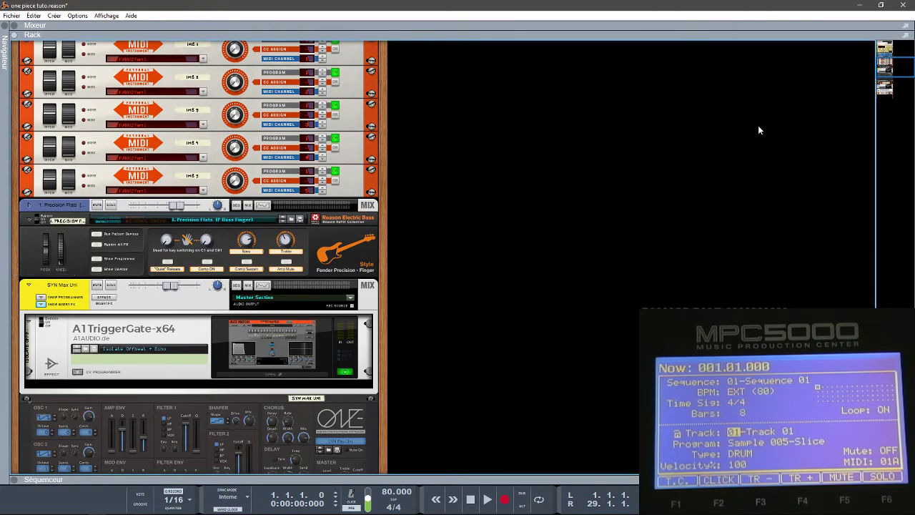
pyautogui.moveTo(882, 64); pyautogui.dragTo(884, 62)
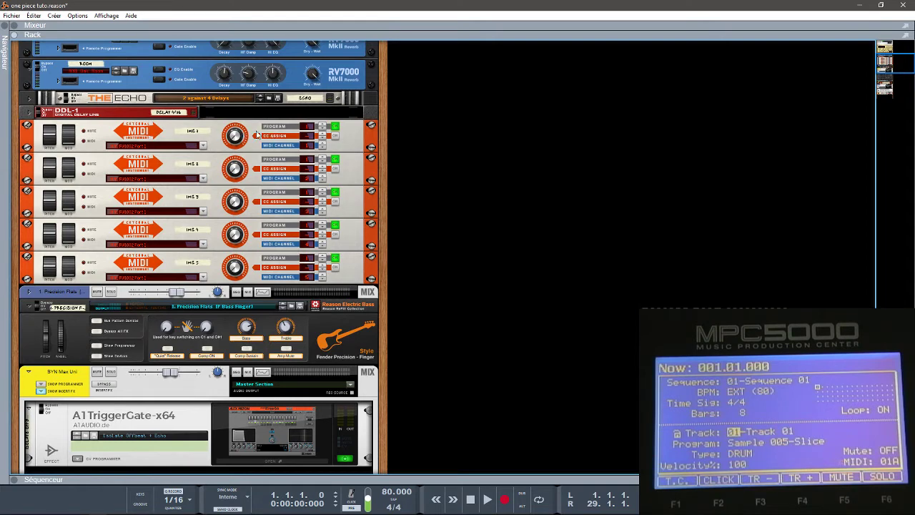
pyautogui.click(170, 146)
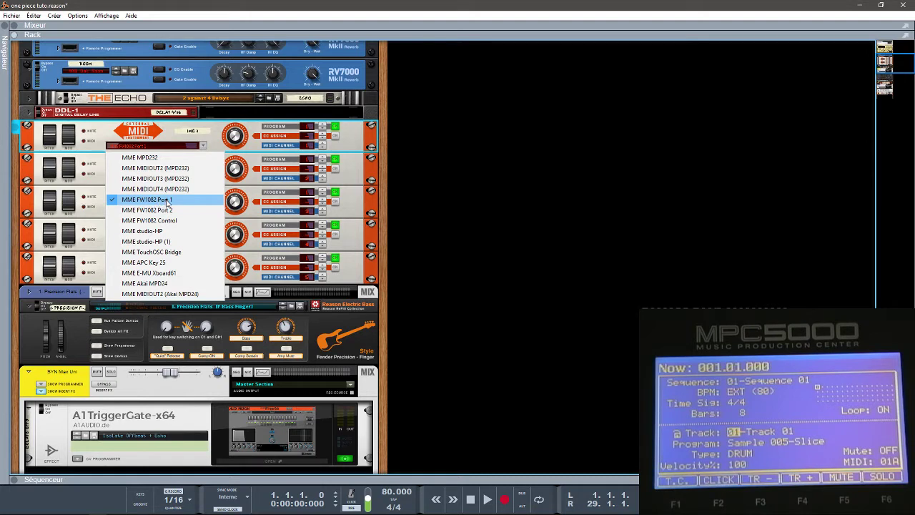
pyautogui.click(168, 200)
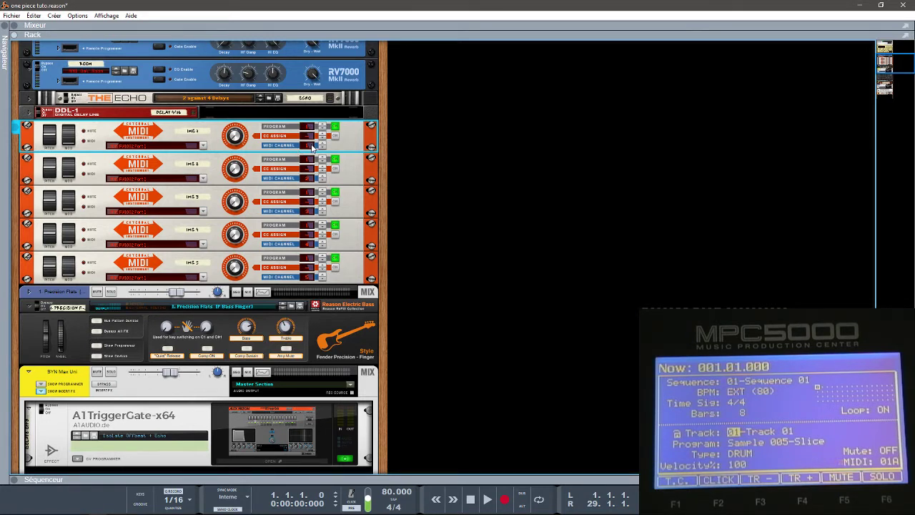
pyautogui.click(194, 166)
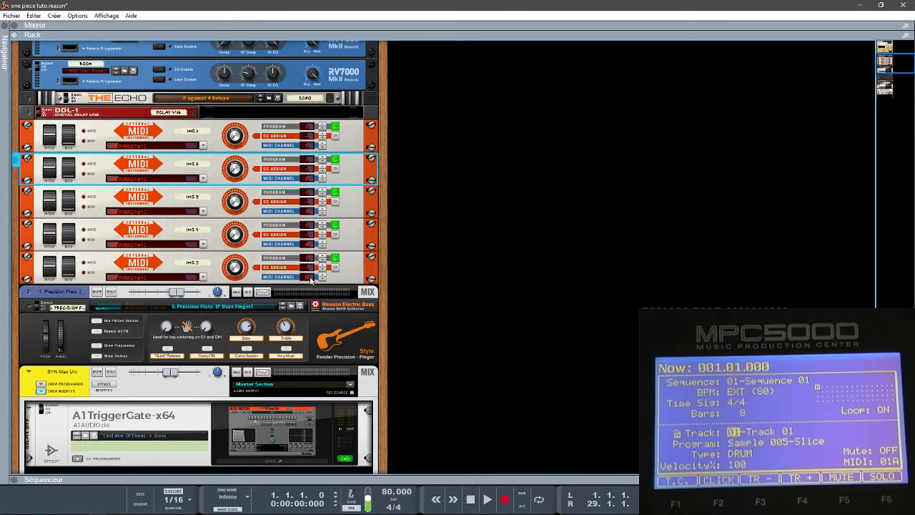
# - Delete the external MIDI instrument between the Piste audio 1 and Piste audio 2 tracks in the rack
pyautogui.moveTo(885, 67); pyautogui.dragTo(874, 115)
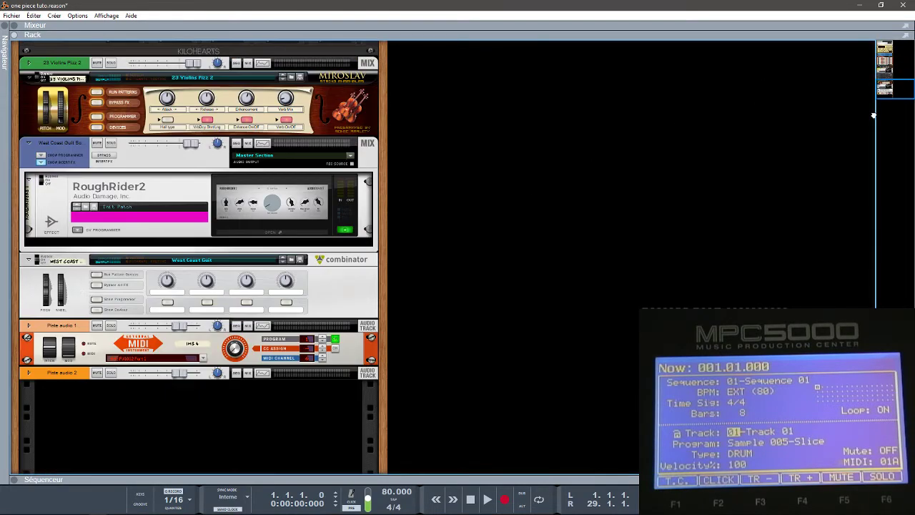
pyautogui.click(359, 355)
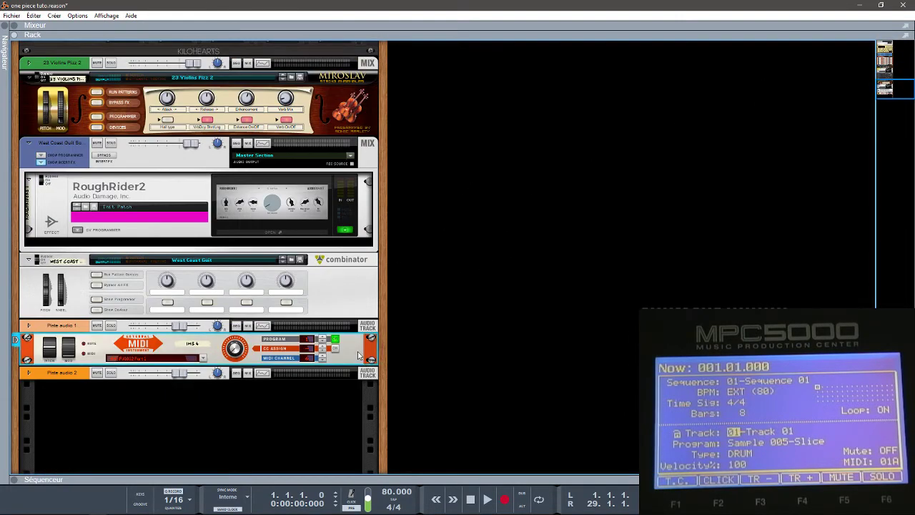
pyautogui.press('Delete')
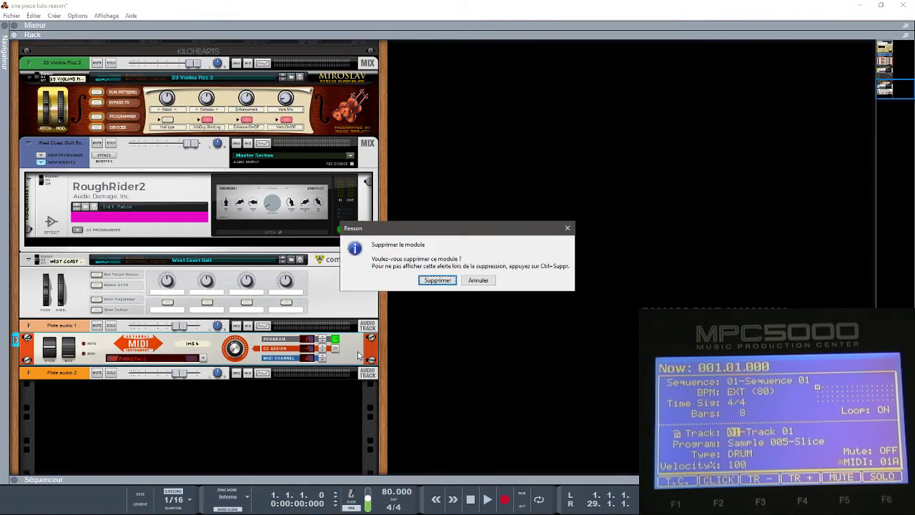
pyautogui.click(431, 281)
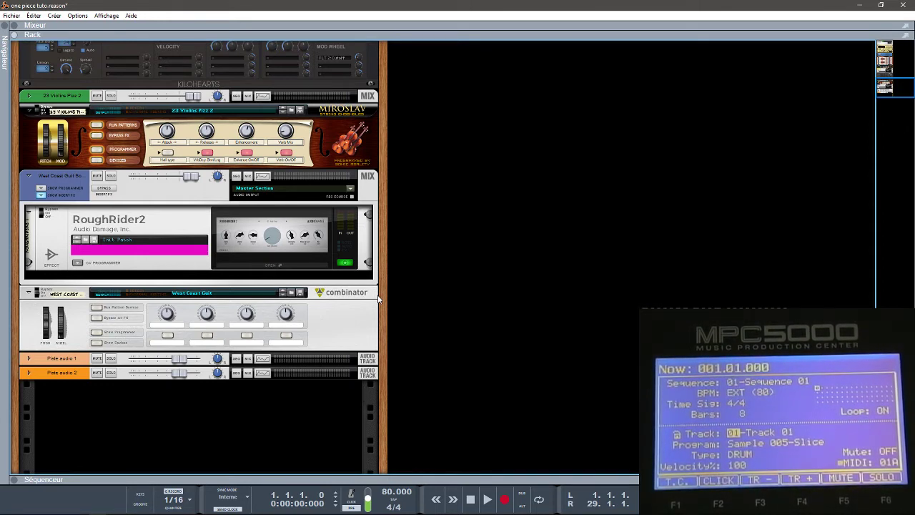
# - Play a few bars of the song, show the sequencer again and select the IME 1 track
pyautogui.press('space')
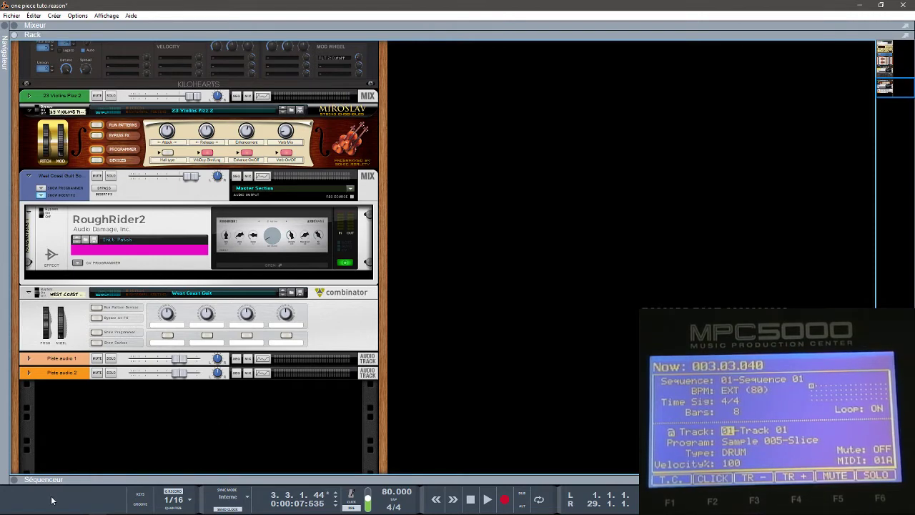
pyautogui.click(14, 479)
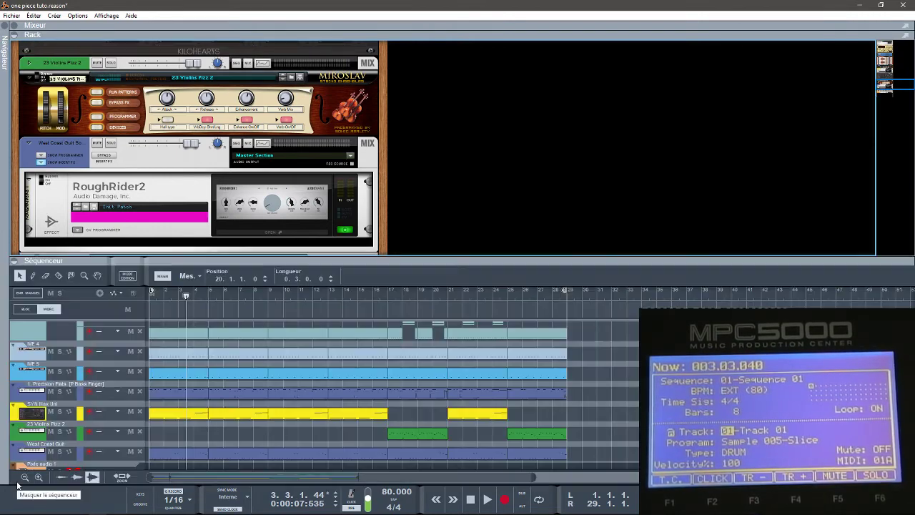
pyautogui.click(59, 333)
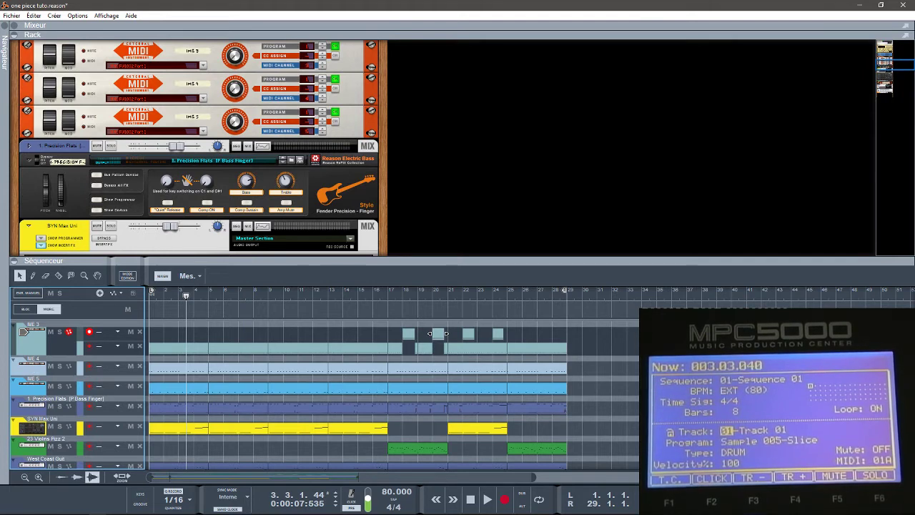
pyautogui.click(438, 334)
pyautogui.scroll(2, 438, 334)
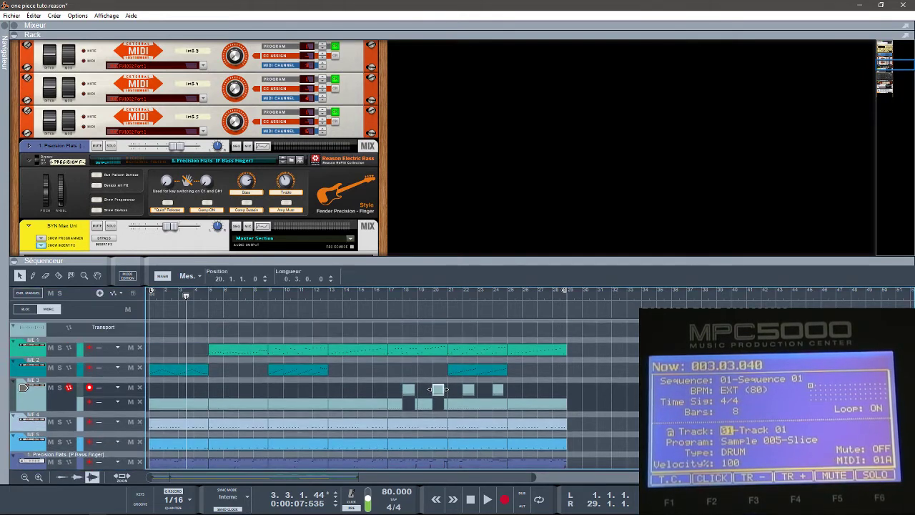
pyautogui.click(48, 352)
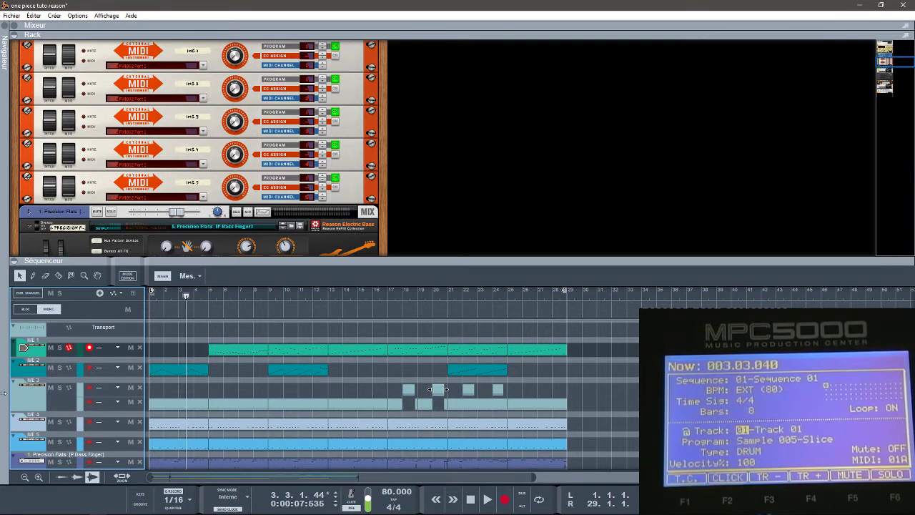
# - Solo the IME 1 and IME 2 tracks and play the song from the start
pyautogui.click(60, 347)
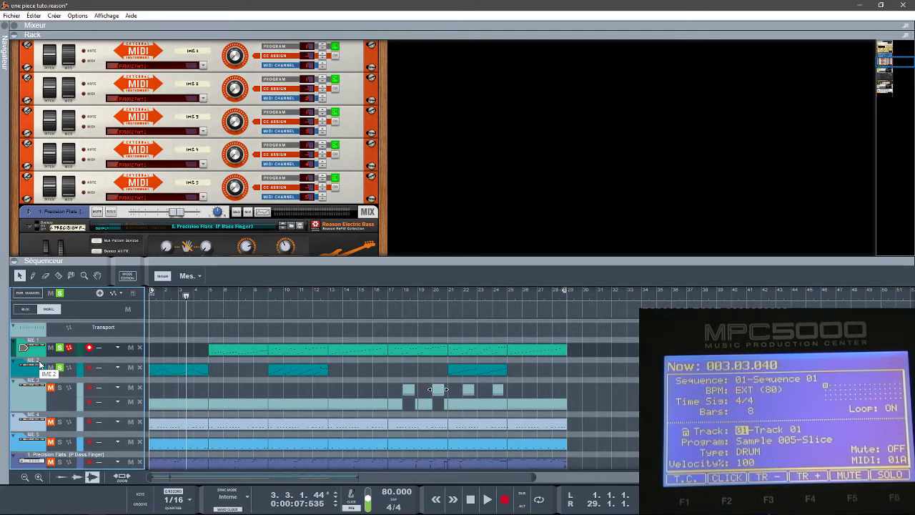
pyautogui.press('KP_0')
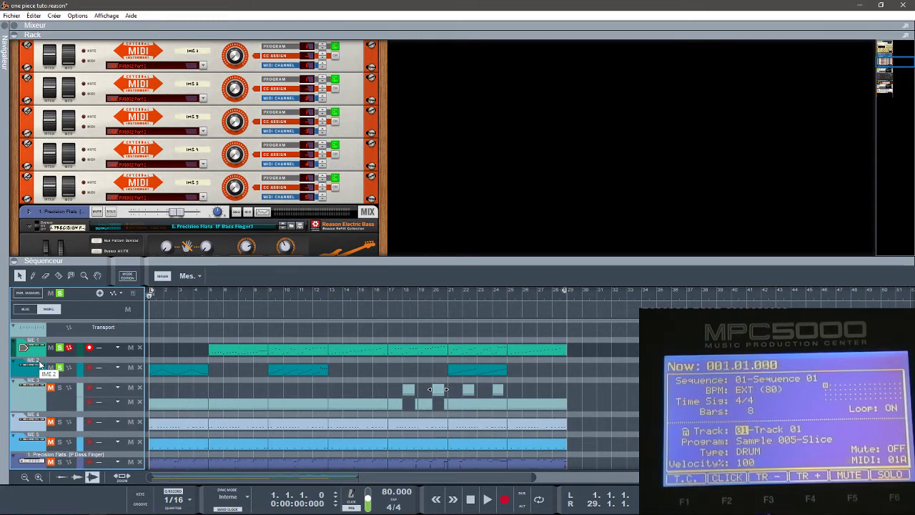
pyautogui.press('space')
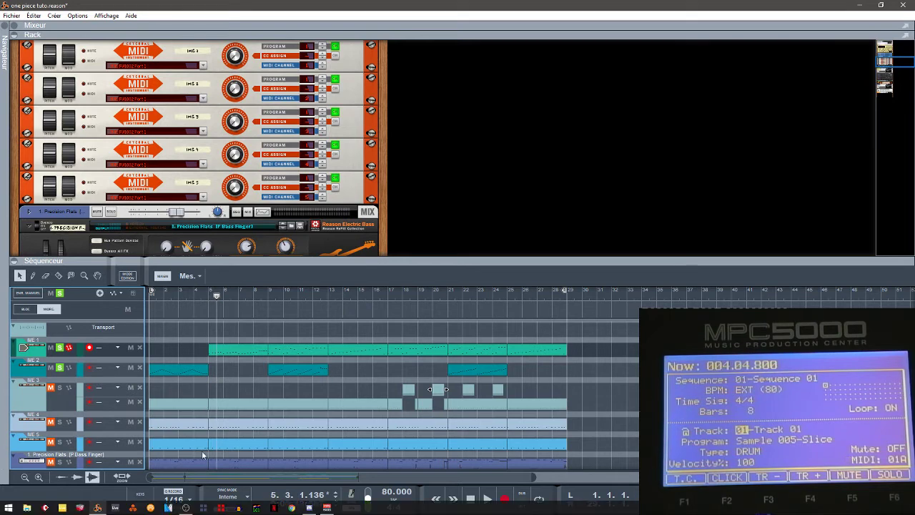
# - Solo only the IME 3 track and play the song again from the start
pyautogui.click(60, 389)
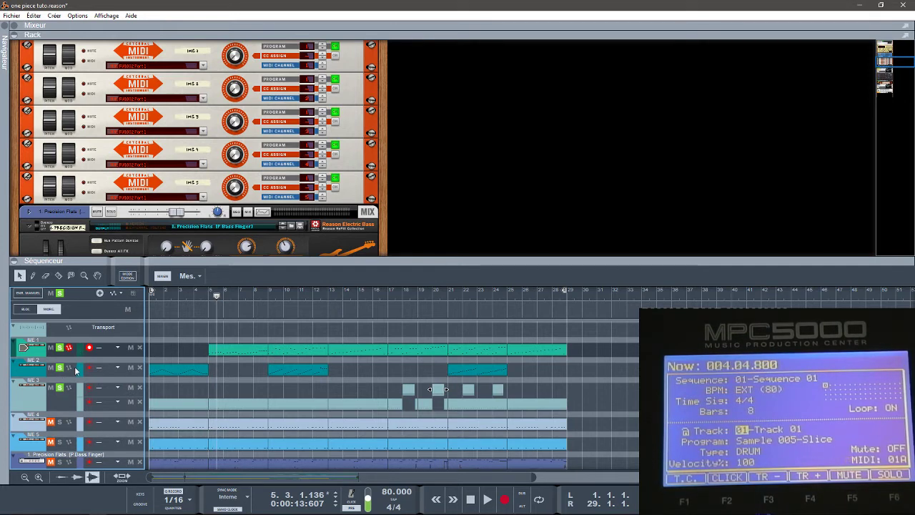
pyautogui.click(61, 368)
pyautogui.click(61, 348)
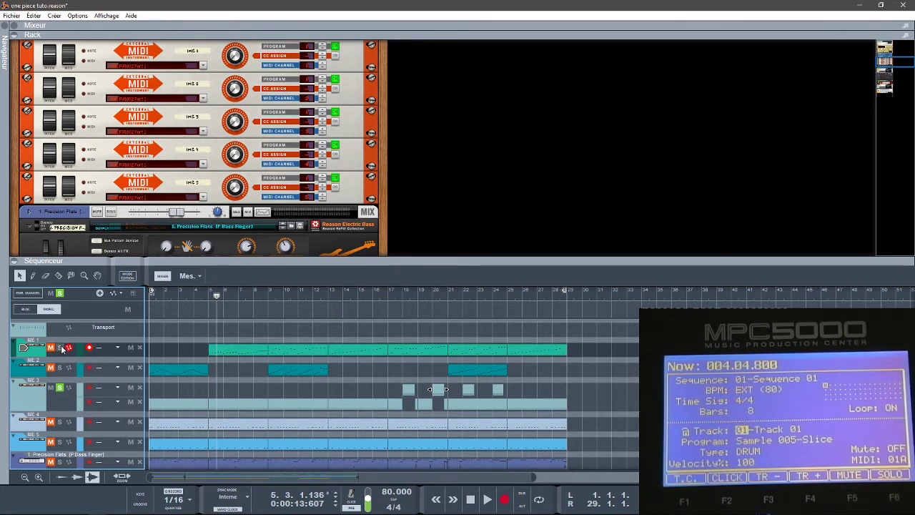
pyautogui.hotkey('shift', 'Return')
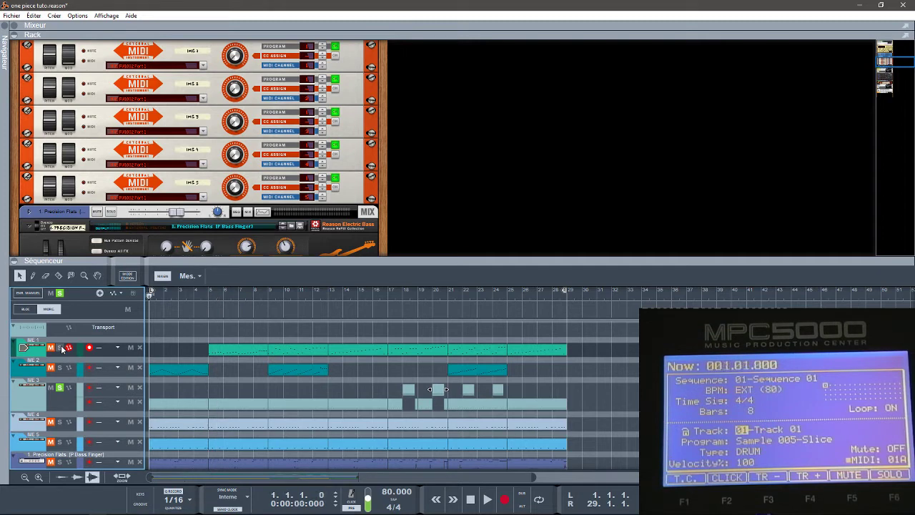
pyautogui.press('space')
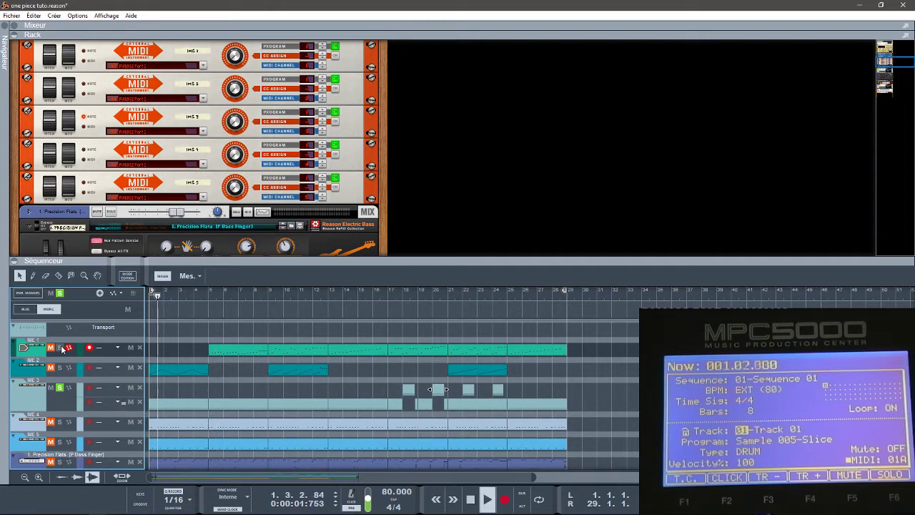
# - Play the soloed IME 3 track from the start, jump ahead to about bar 18 and return to the beginning
pyautogui.press('space')
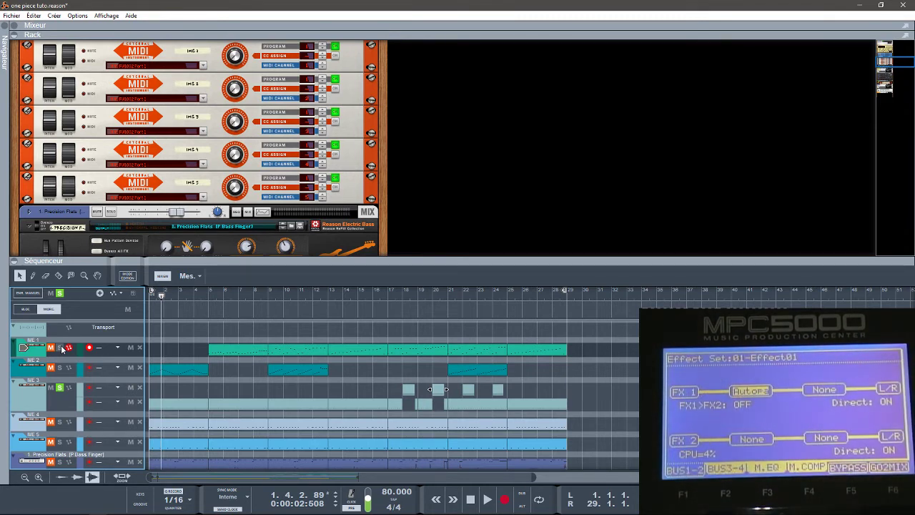
pyautogui.hotkey('shift', 'Return')
pyautogui.press('space')
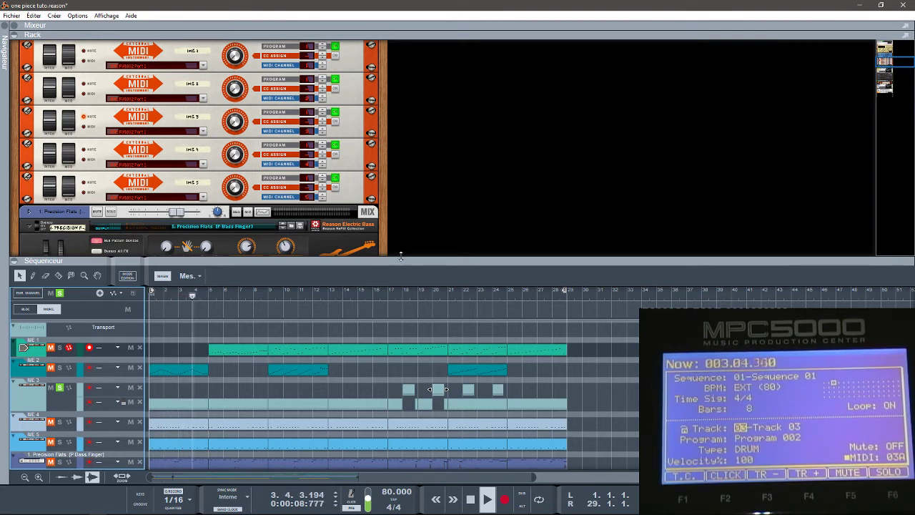
pyautogui.click(400, 298)
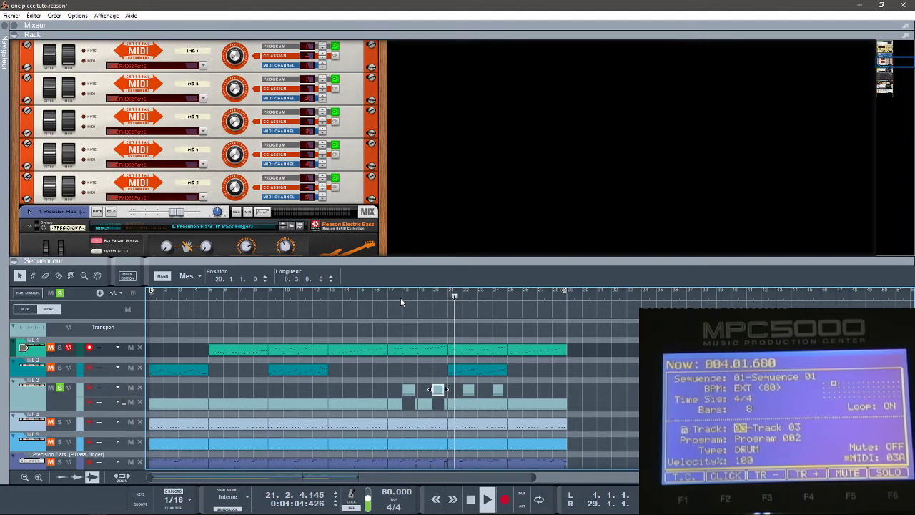
pyautogui.press('space')
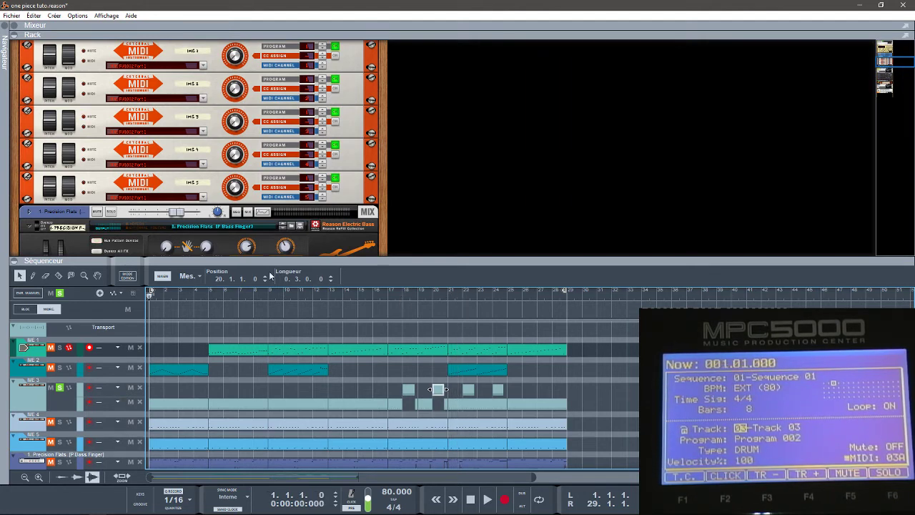
# - Solo the IME 4 track, start playback and add IME 5, IME 2 and IME 1 to the solo one after another
pyautogui.click(61, 422)
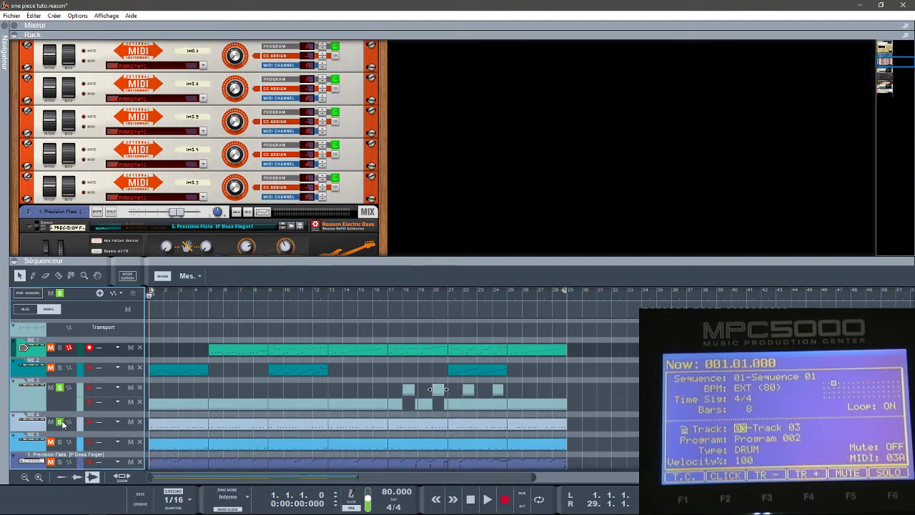
pyautogui.press('space')
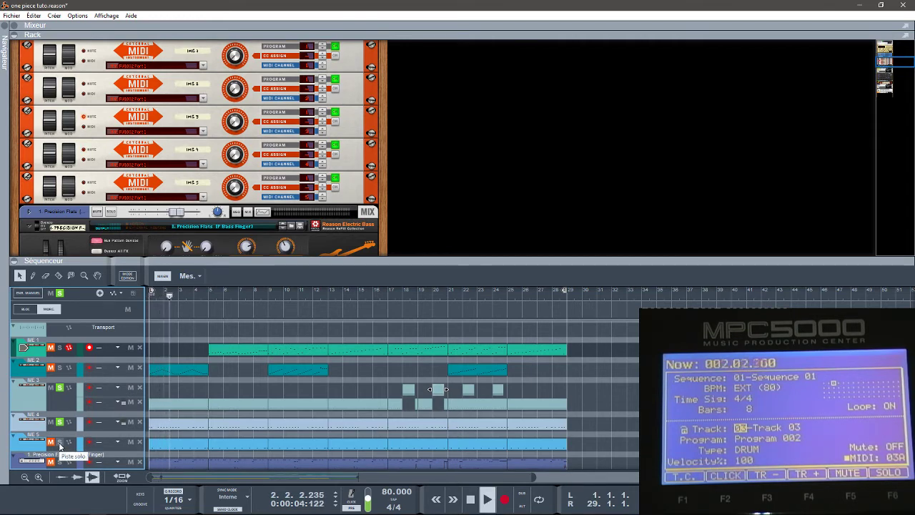
pyautogui.click(60, 442)
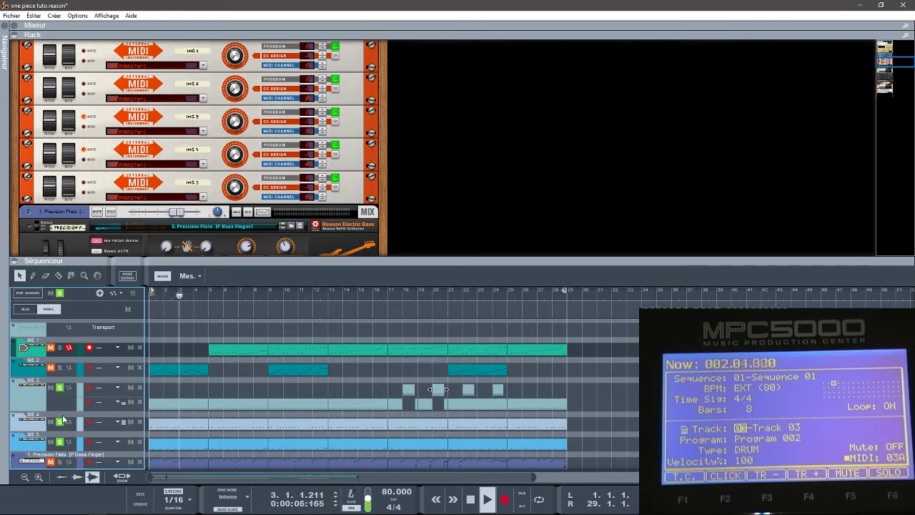
pyautogui.click(60, 370)
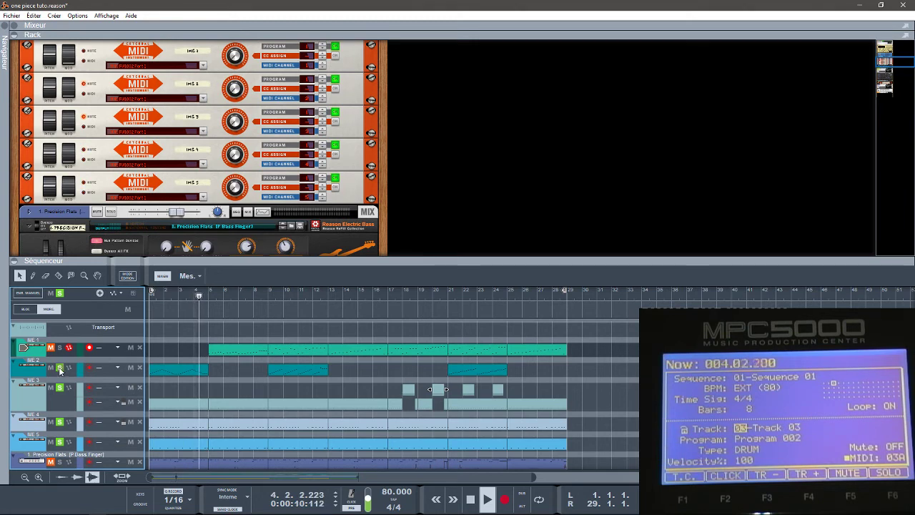
pyautogui.click(60, 348)
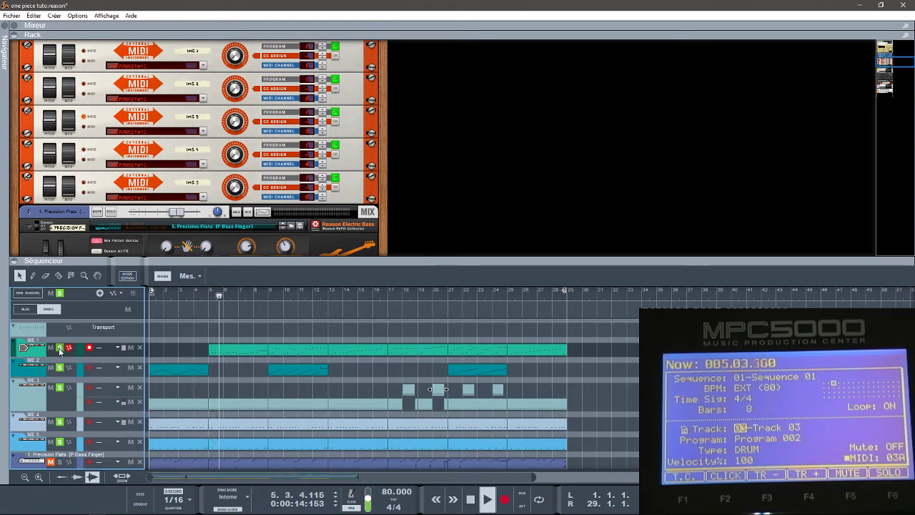
# - Hide the sequencer, bring all five external MIDI instruments into view in the rack and watch them during playback
pyautogui.click(14, 260)
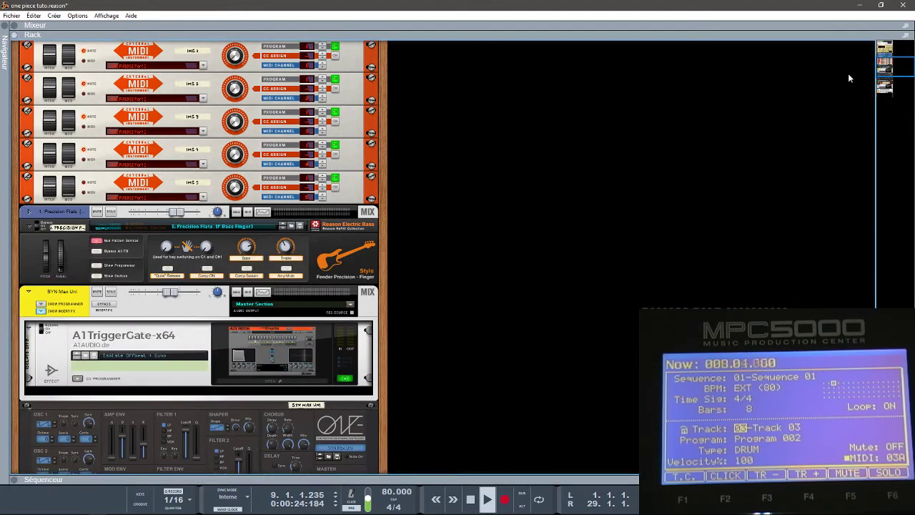
pyautogui.moveTo(885, 69); pyautogui.dragTo(883, 65)
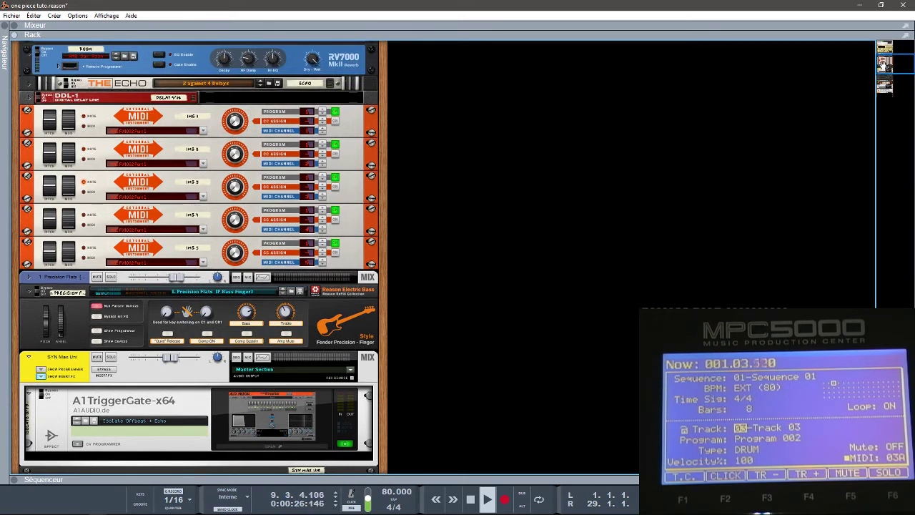
pyautogui.press('space')
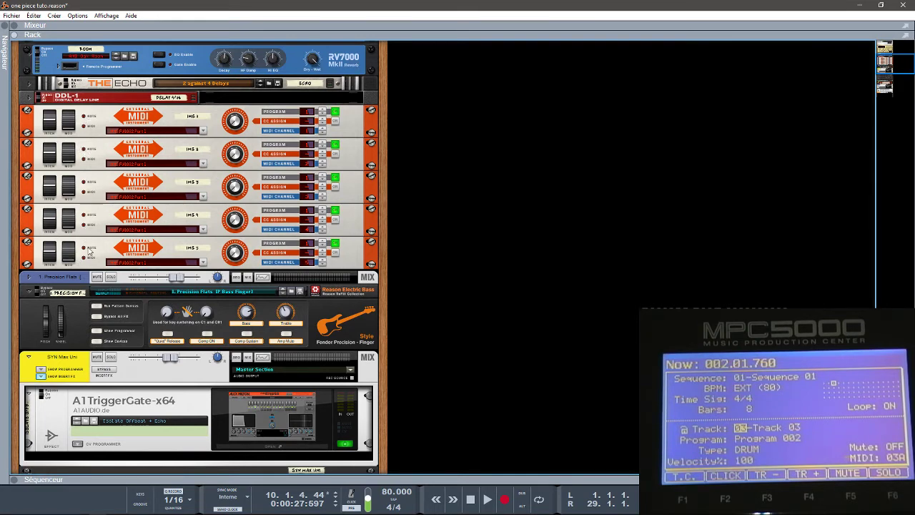
pyautogui.press('space')
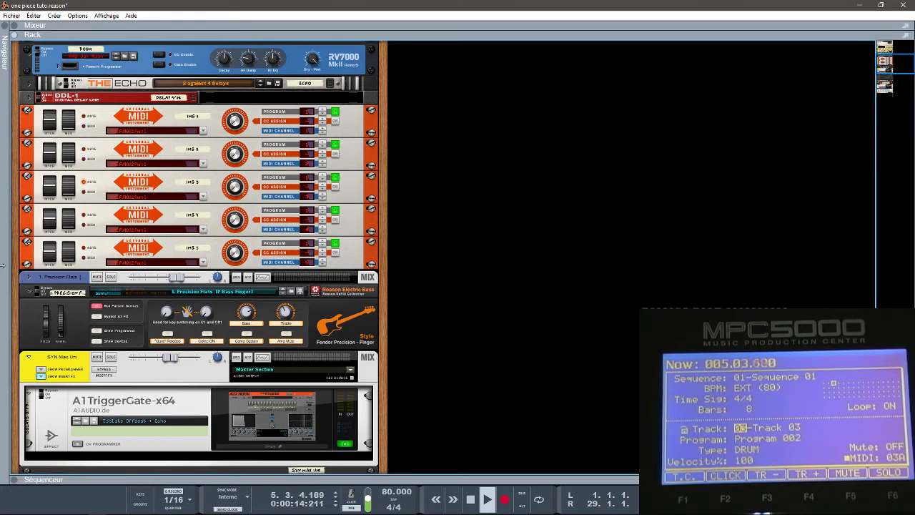
pyautogui.press('space')
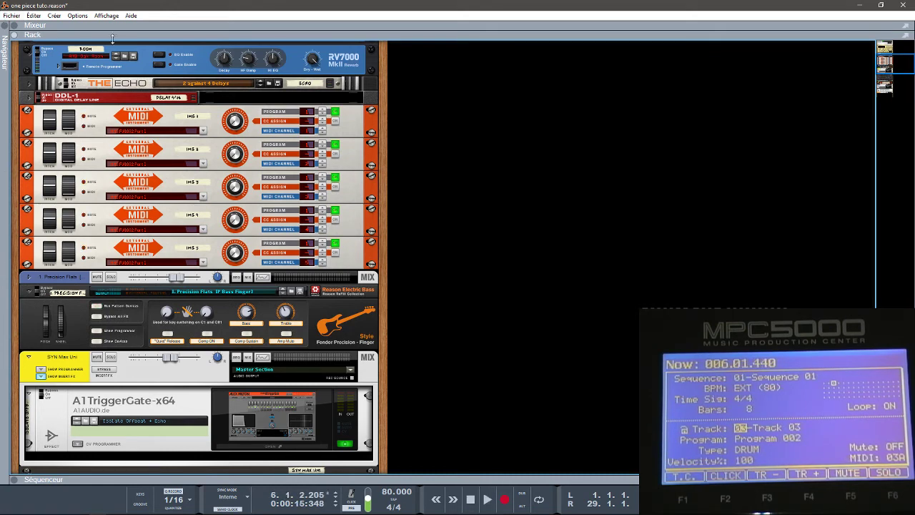
# - Show the rack and sequencer together and look through the rack devices from 1. Precision Flats down to West Coast Guit
pyautogui.click(13, 36)
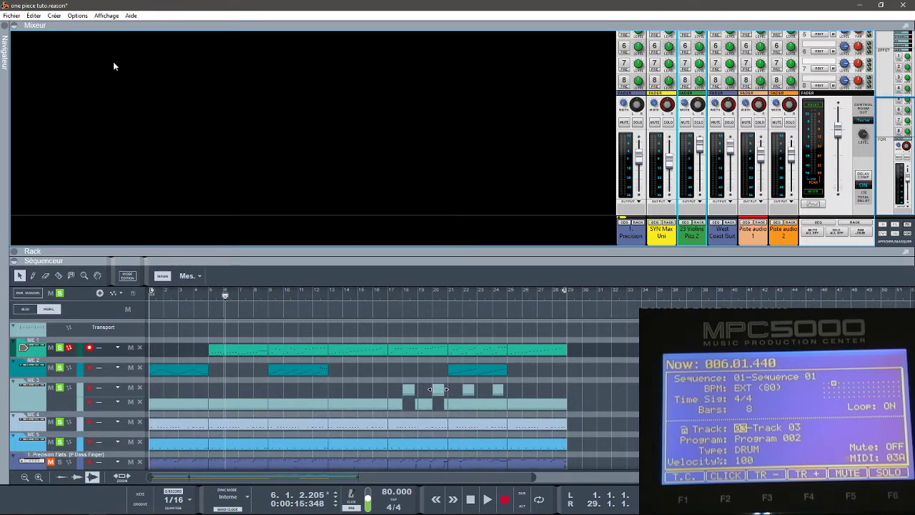
pyautogui.click(13, 26)
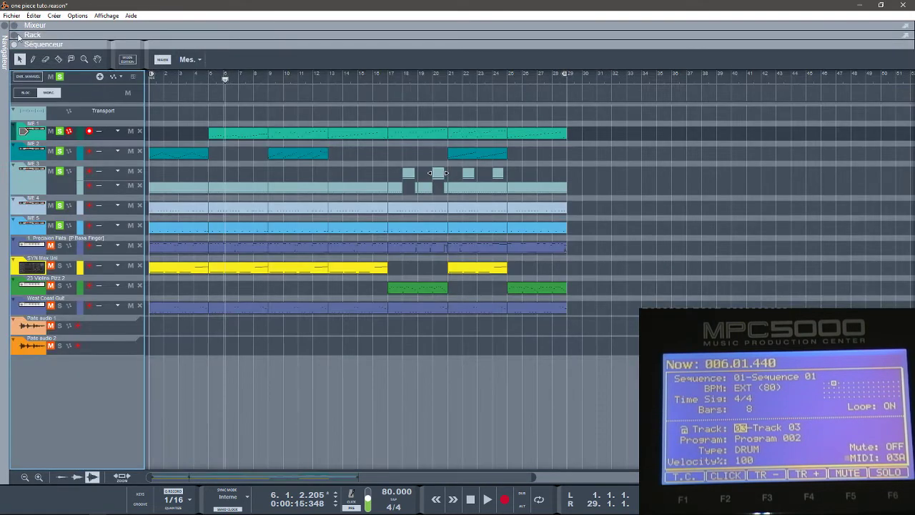
pyautogui.click(16, 36)
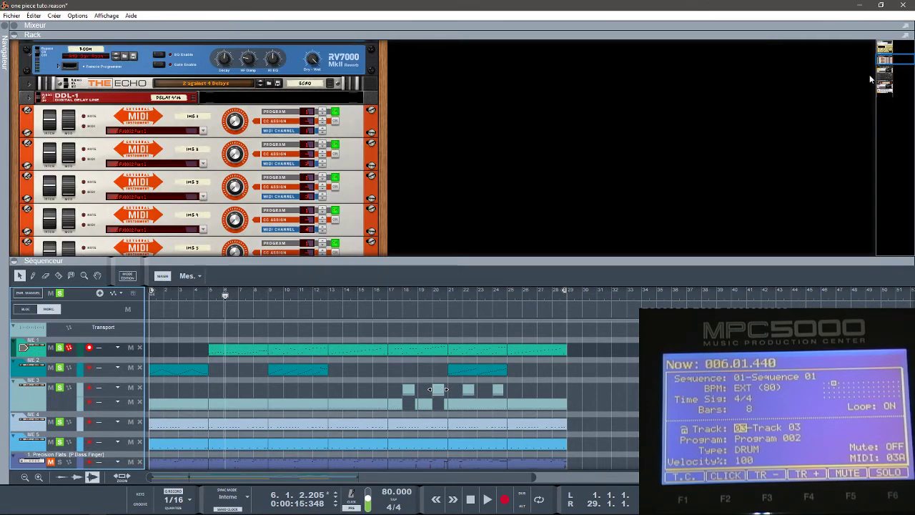
pyautogui.moveTo(885, 61); pyautogui.dragTo(885, 71)
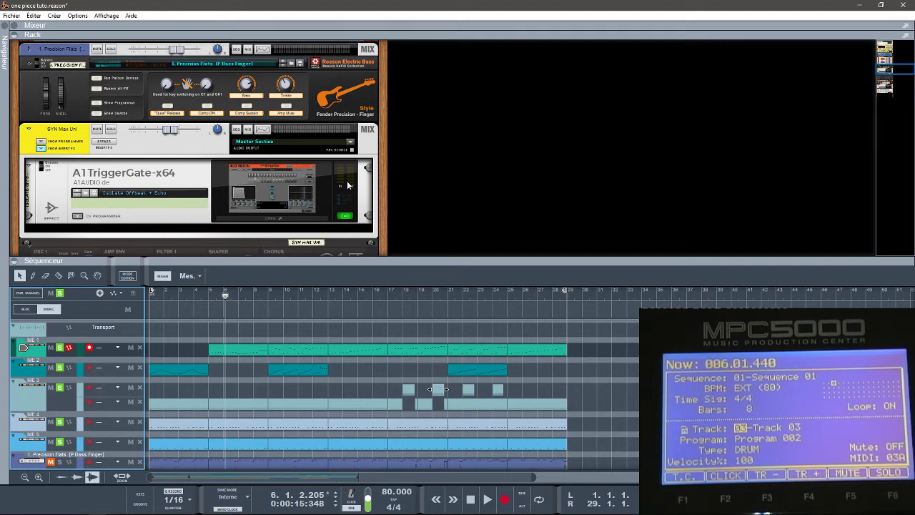
pyautogui.moveTo(893, 66); pyautogui.dragTo(890, 74)
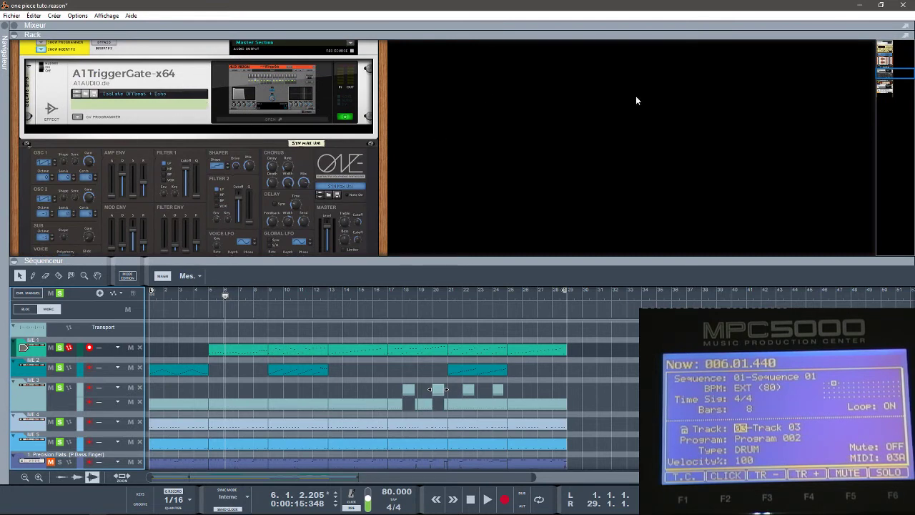
pyautogui.moveTo(886, 70); pyautogui.dragTo(885, 85)
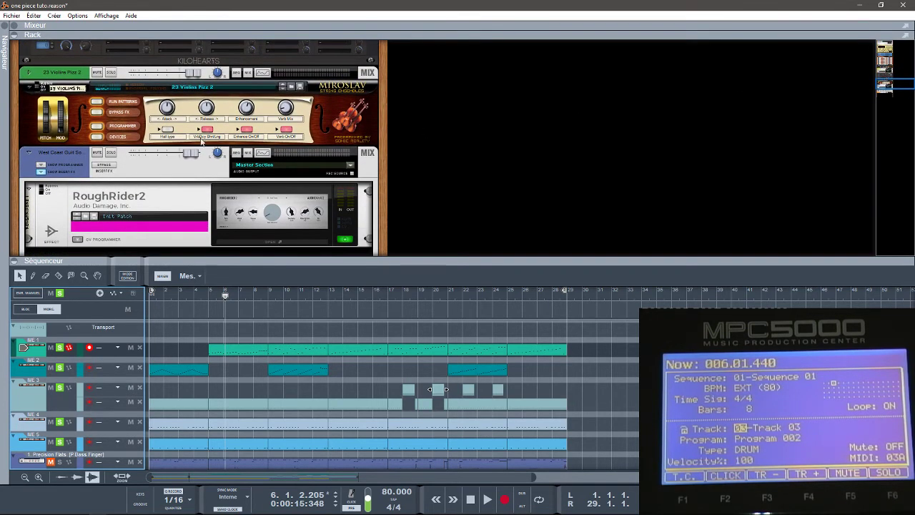
# - Clear the solo from all tracks and play the whole song from the start
pyautogui.click(59, 293)
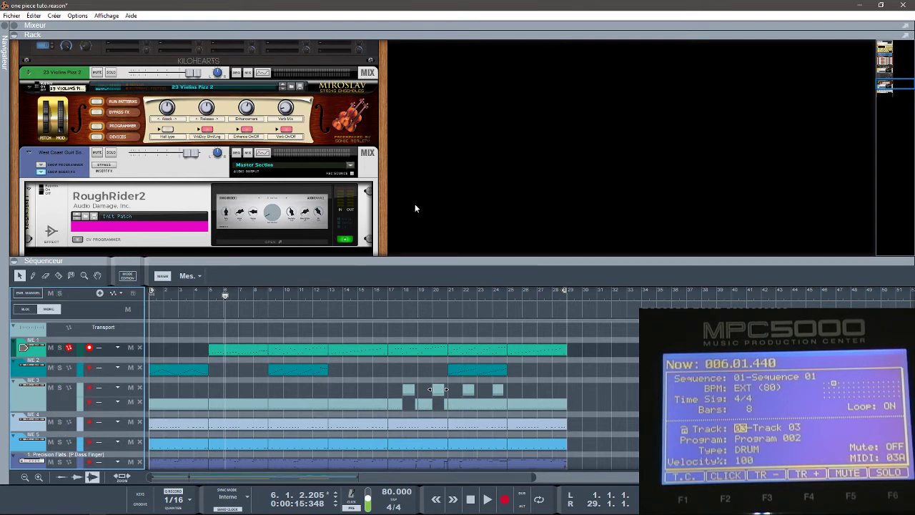
pyautogui.hotkey('shift', 'Return')
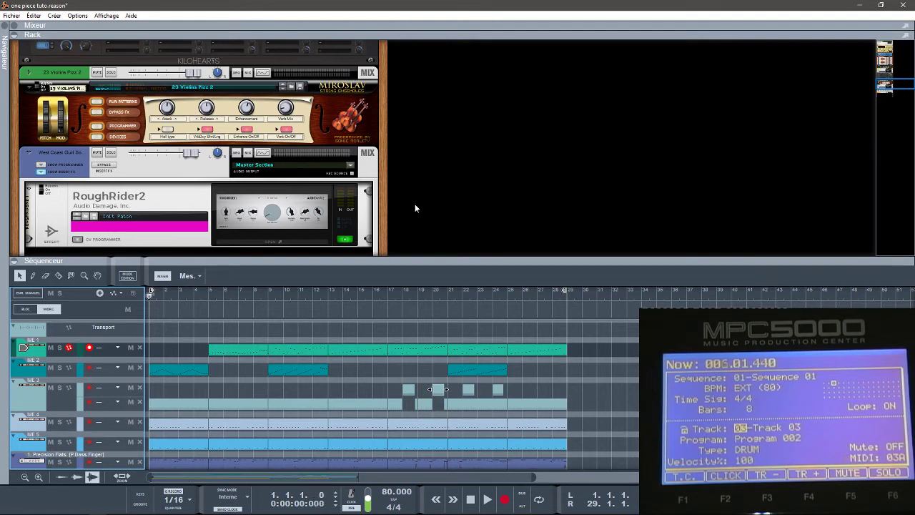
pyautogui.press('space')
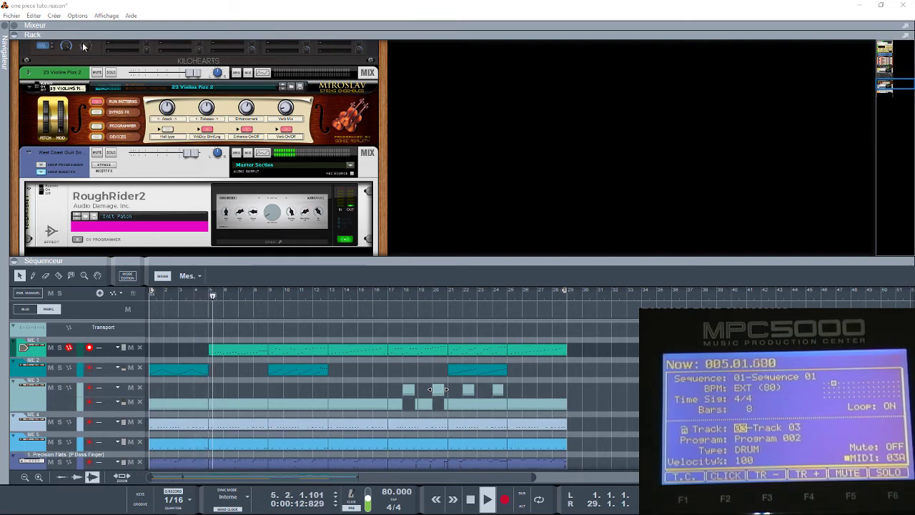
# - Lower the mixer faders of Precision, SYN Max Uni, 23 Violins Pizz 2 and West Coast Guit during playback and hide the mixer
pyautogui.click(15, 27)
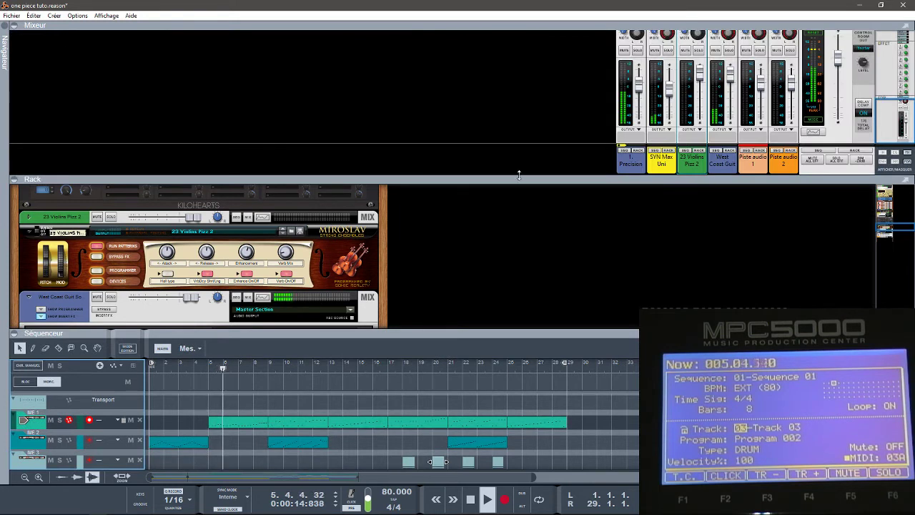
pyautogui.click(731, 77)
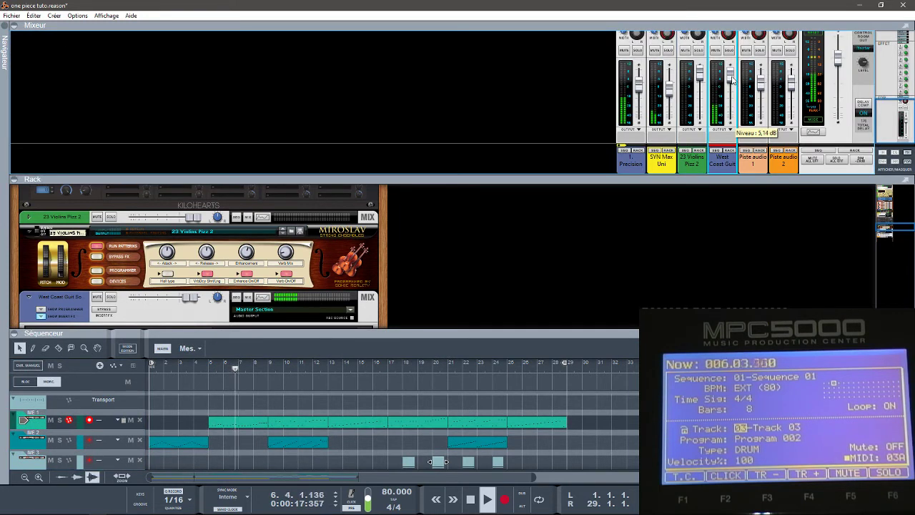
pyautogui.click(669, 87)
pyautogui.moveTo(669, 85); pyautogui.dragTo(641, 87)
pyautogui.click(700, 77)
pyautogui.click(730, 75)
pyautogui.moveTo(729, 84); pyautogui.dragTo(730, 86)
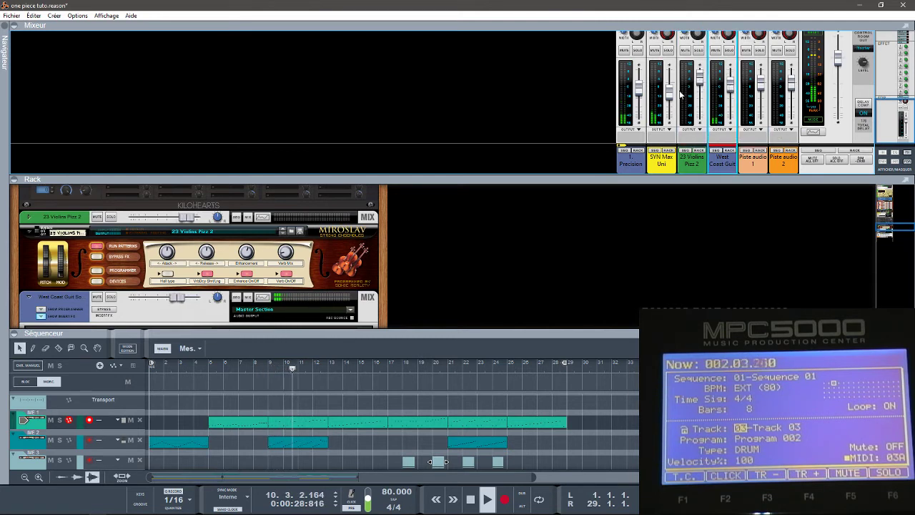
pyautogui.moveTo(669, 91); pyautogui.dragTo(673, 95)
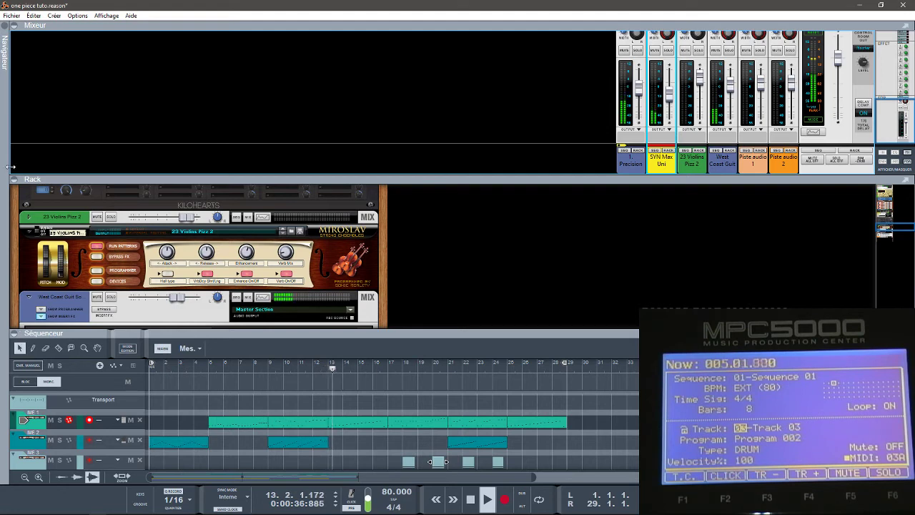
pyautogui.click(15, 27)
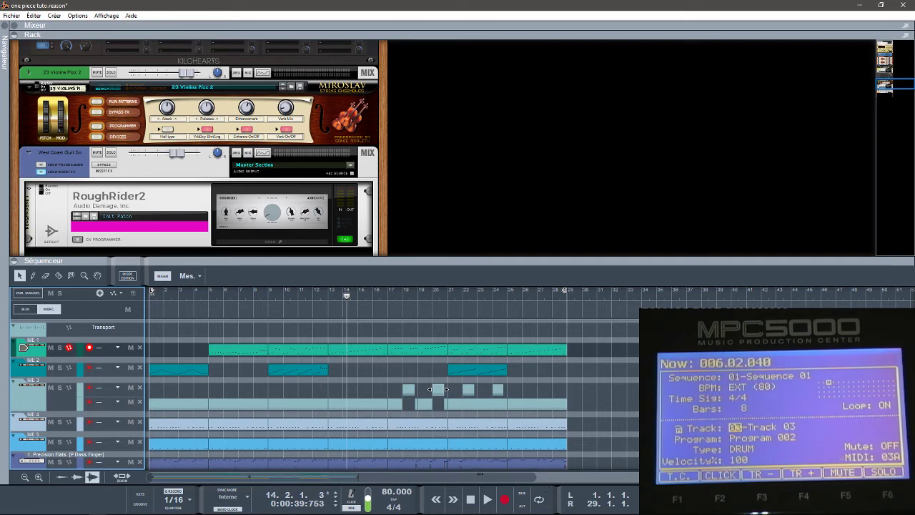
# - Enlarge the sequencer by hiding the rack, select the Piste audio 2 track and check its available audio inputs
pyautogui.moveTo(357, 476); pyautogui.dragTo(432, 476)
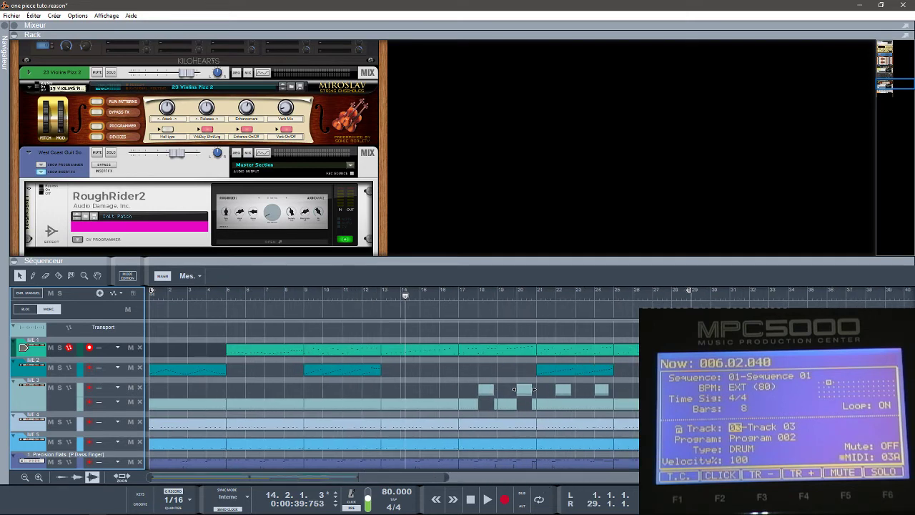
pyautogui.click(14, 36)
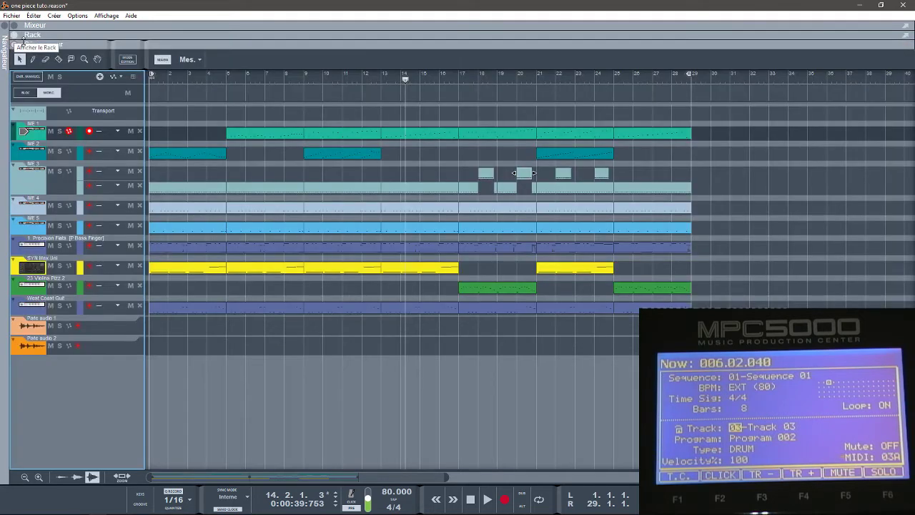
pyautogui.click(110, 350)
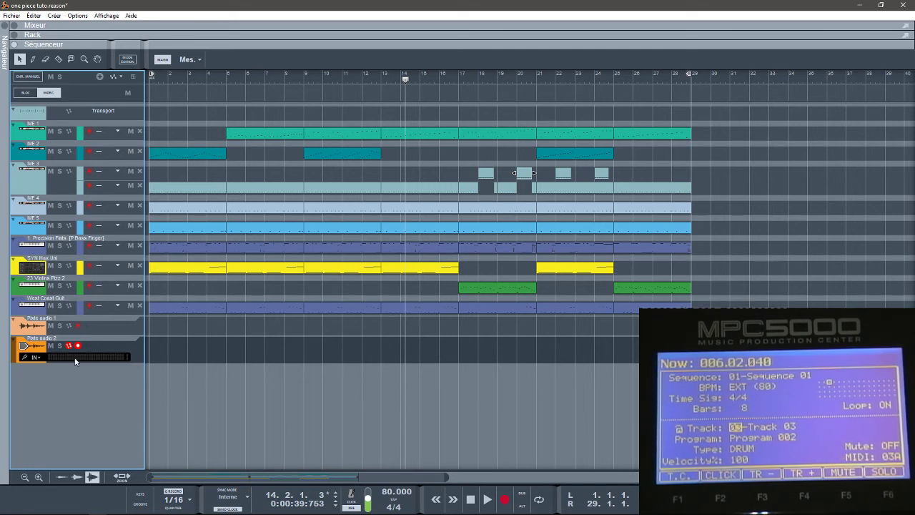
pyautogui.click(37, 357)
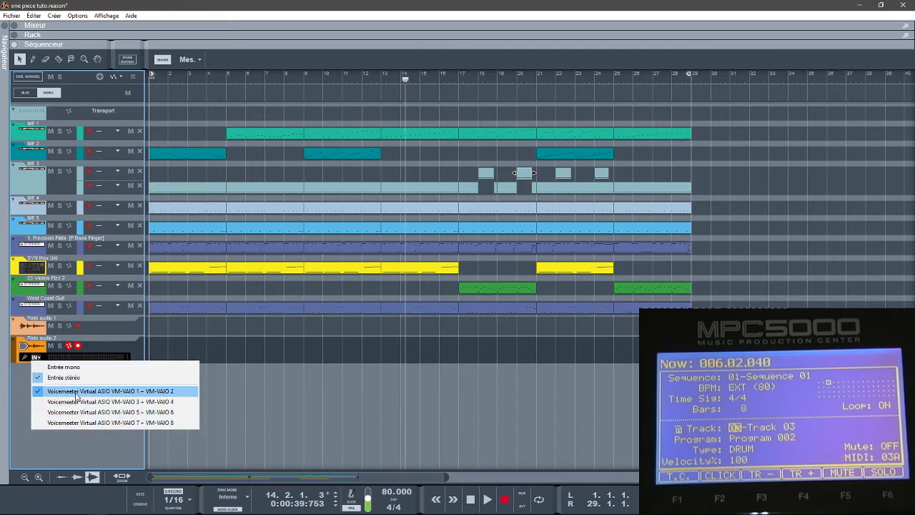
pyautogui.click(113, 344)
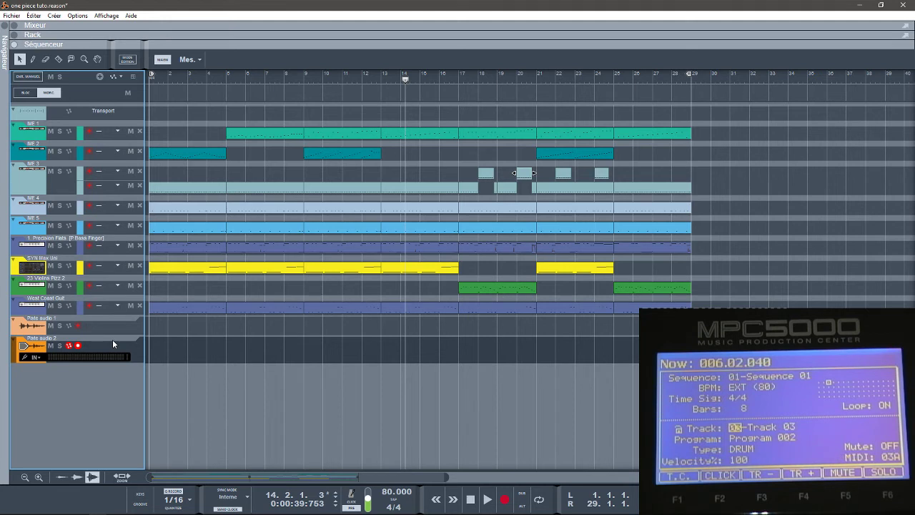
# - Play a few bars with Piste audio 2 armed and solo the IME 1, IME 2 and Piste audio 2 tracks
pyautogui.press('space')
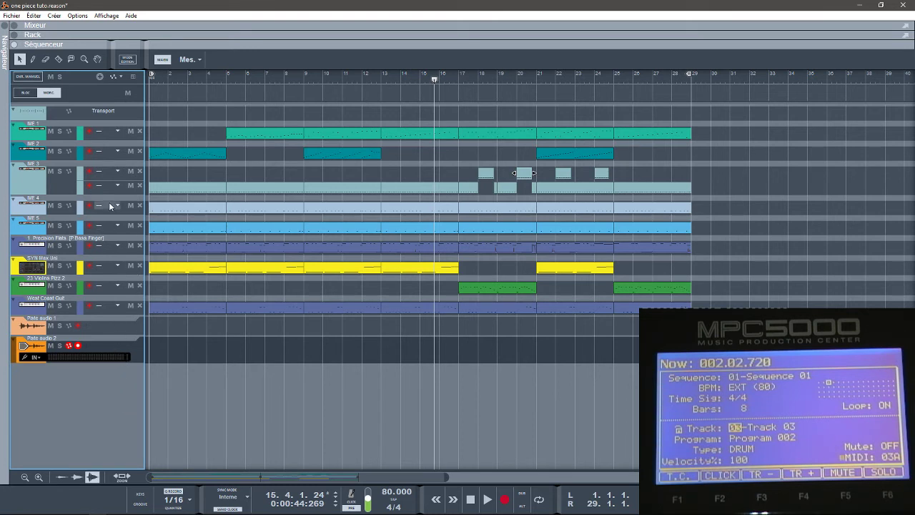
pyautogui.click(59, 131)
pyautogui.click(60, 150)
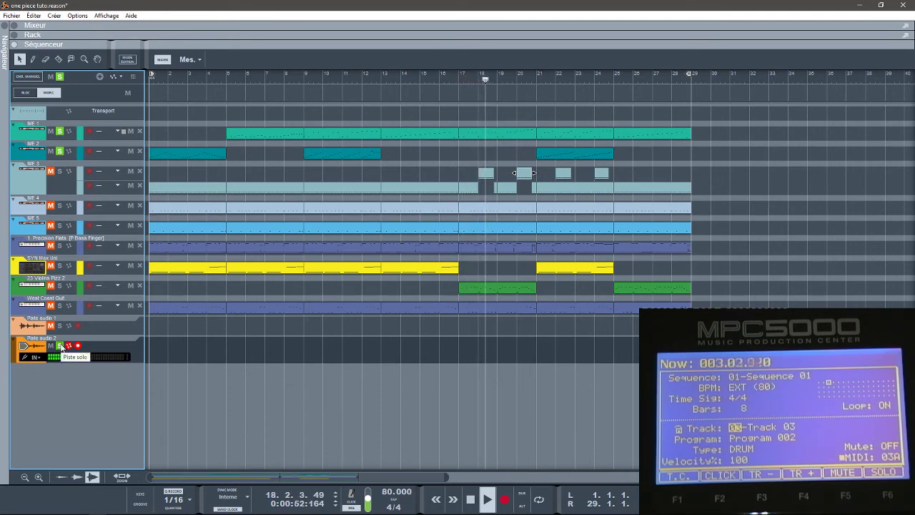
# - Stop playback, clear all existing solos and play the song with only the IME 3 track soloed
pyautogui.press('space')
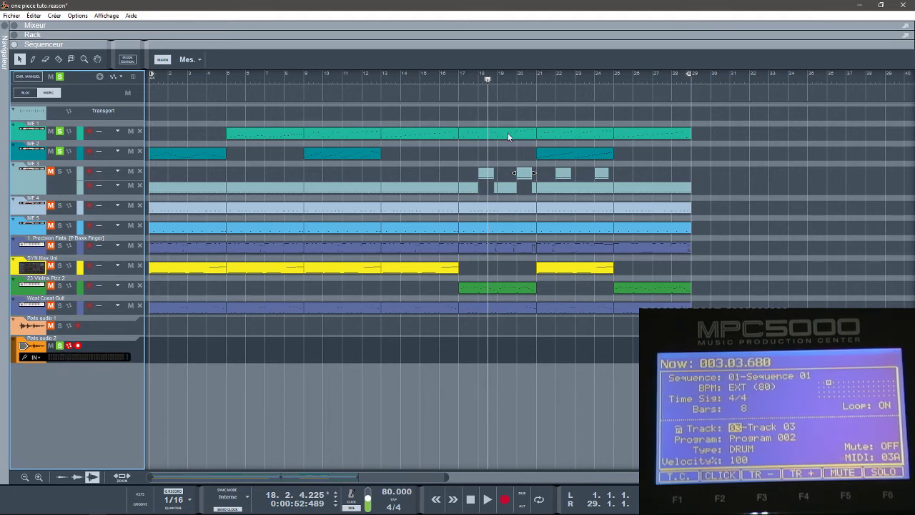
pyautogui.click(60, 76)
pyautogui.click(59, 171)
pyautogui.click(59, 206)
pyautogui.click(60, 206)
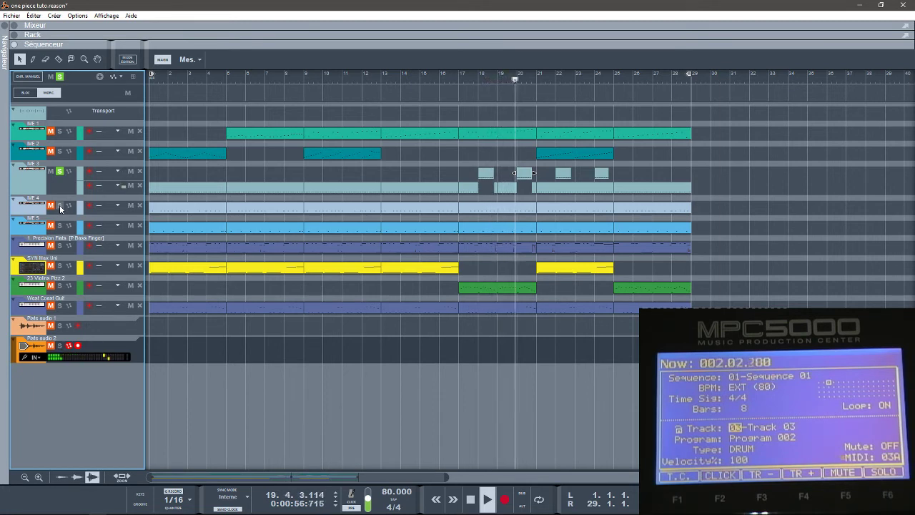
# - Record the soloed IME 3 track onto Piste audio 2 from the song start for about three bars
pyautogui.press('space')
pyautogui.press('KP_0')
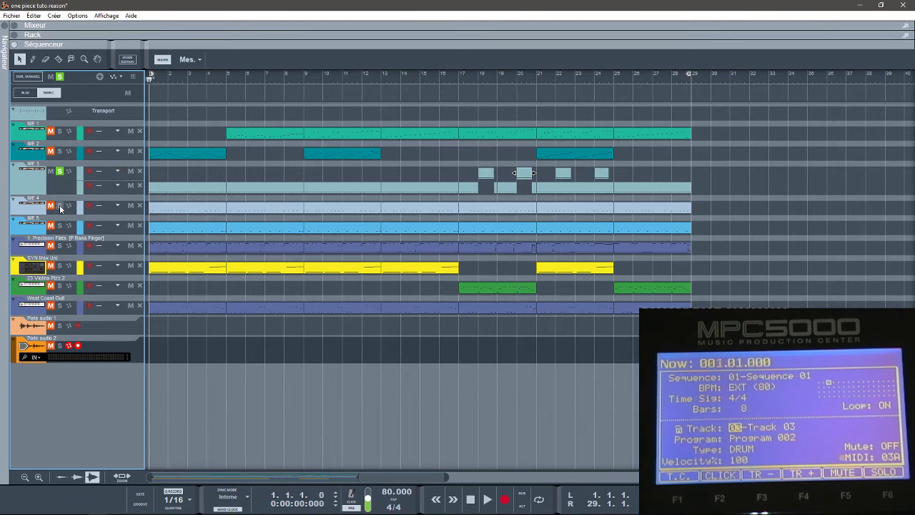
pyautogui.press('KP_Multiply')
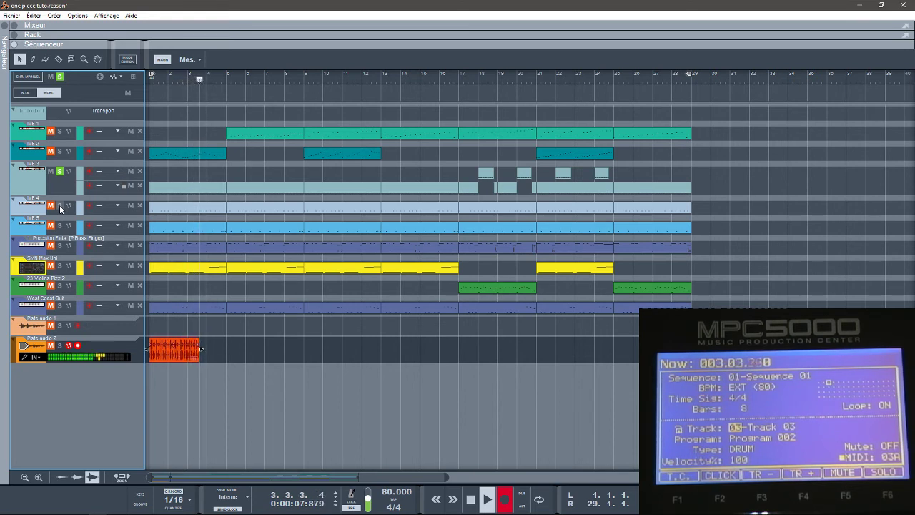
pyautogui.press('space')
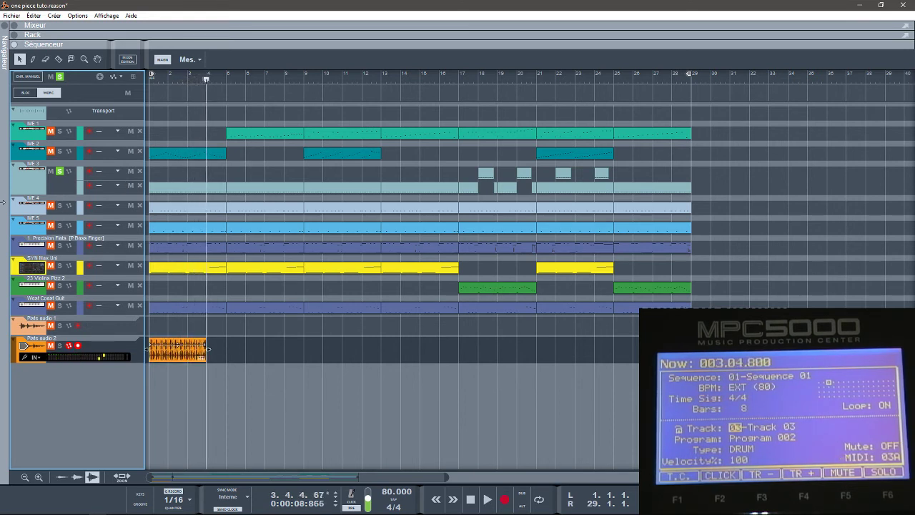
# - Solo only Piste audio 2 and play its recorded IME 3 clip from the song start
pyautogui.click(61, 77)
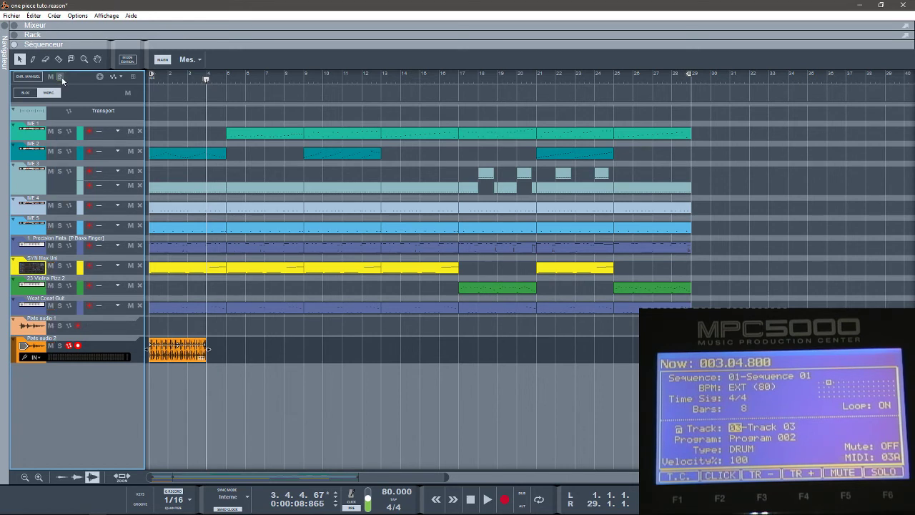
pyautogui.click(59, 345)
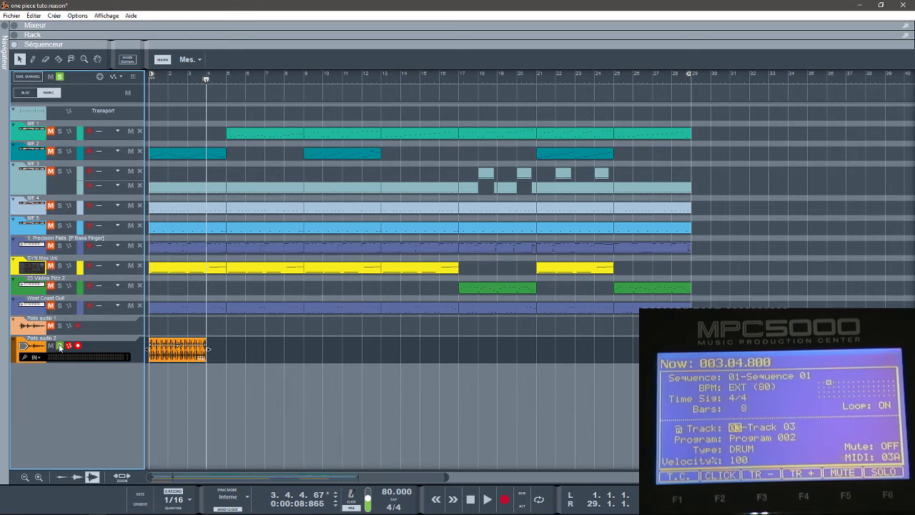
pyautogui.press('space')
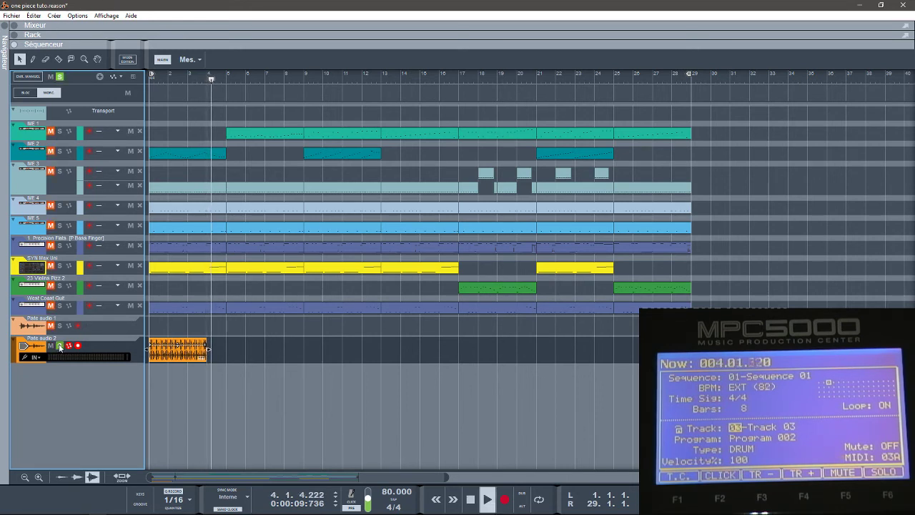
pyautogui.press('KP_0')
pyautogui.press('KP_0')
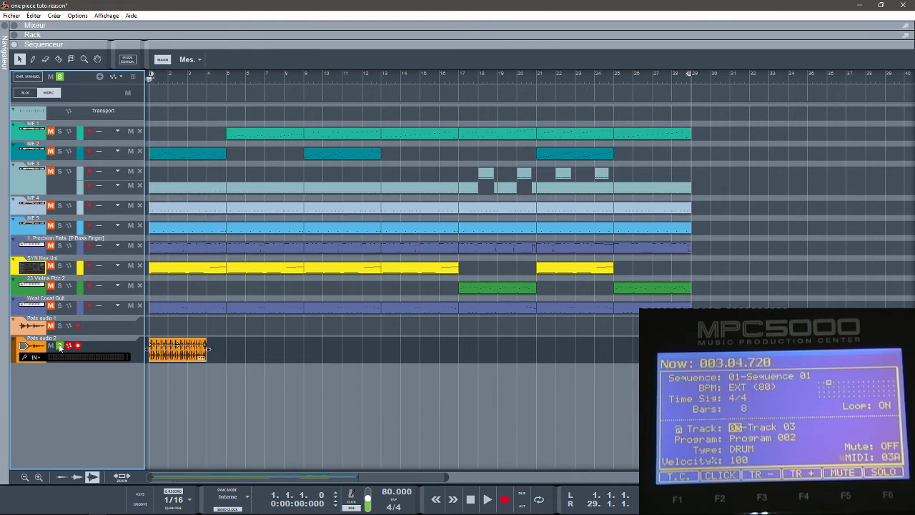
pyautogui.press('space')
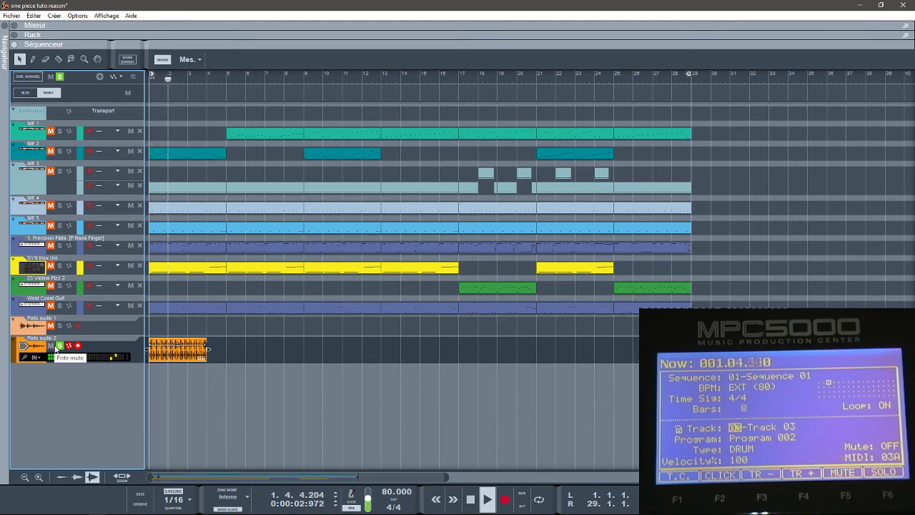
# - Delete the recorded clip from Piste audio 2 and solo only the IME 1 and IME 2 tracks
pyautogui.click(198, 358)
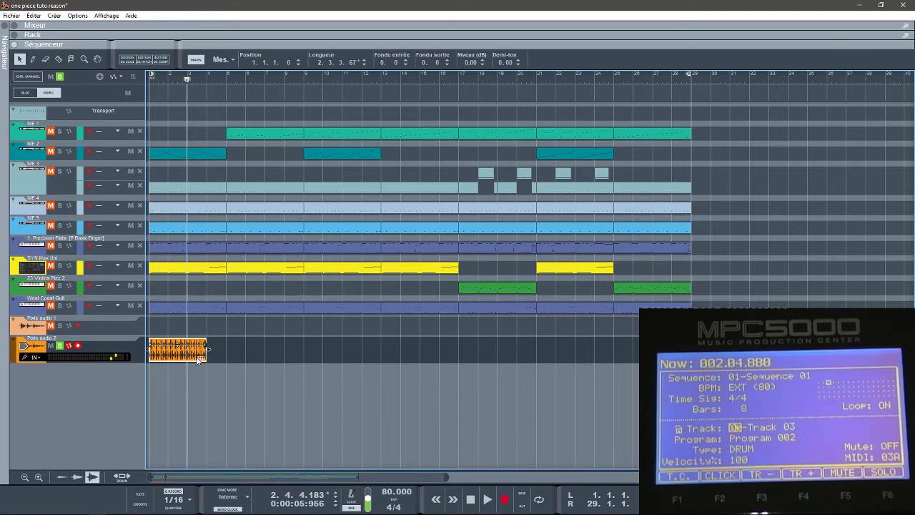
pyautogui.press('Delete')
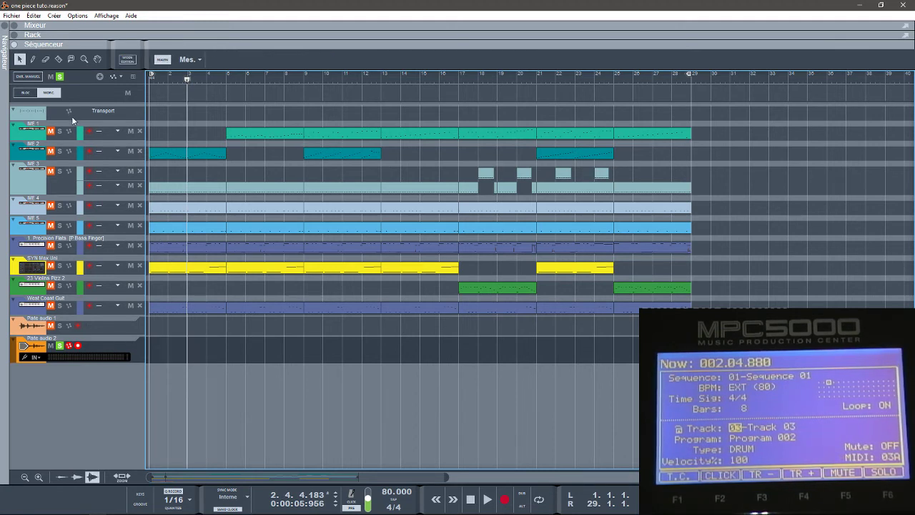
pyautogui.click(60, 131)
pyautogui.click(60, 151)
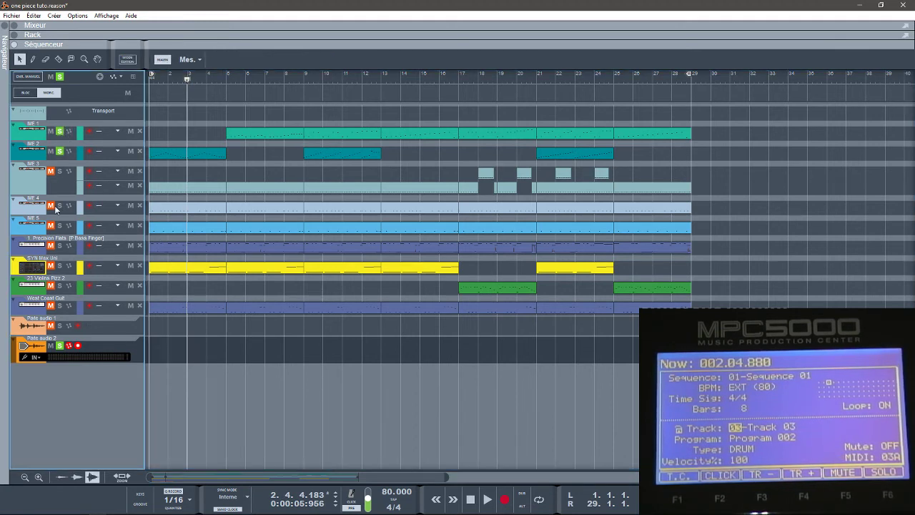
pyautogui.click(60, 346)
# - Record IME 1 and IME 2 onto Piste audio 2 from the song start for about five bars
pyautogui.hotkey('shift', 'Return')
pyautogui.hotkey('ctrl', 'Return')
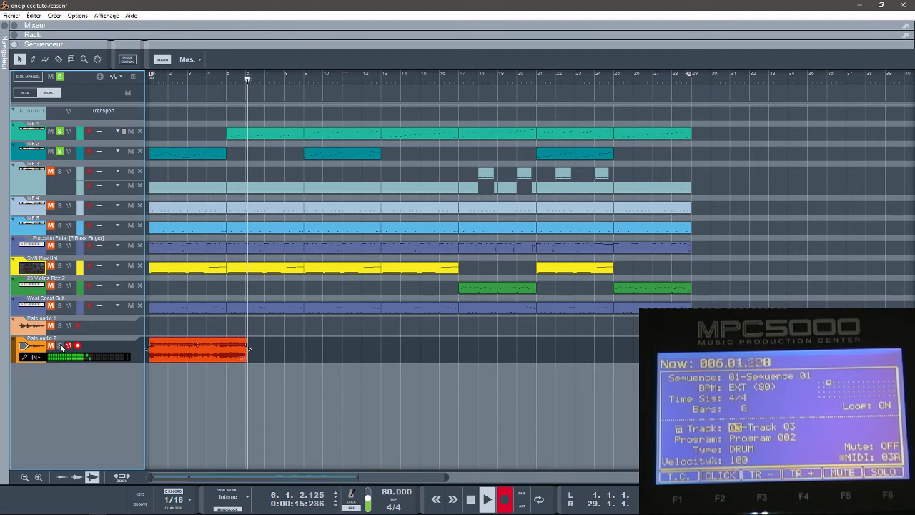
pyautogui.press('space')
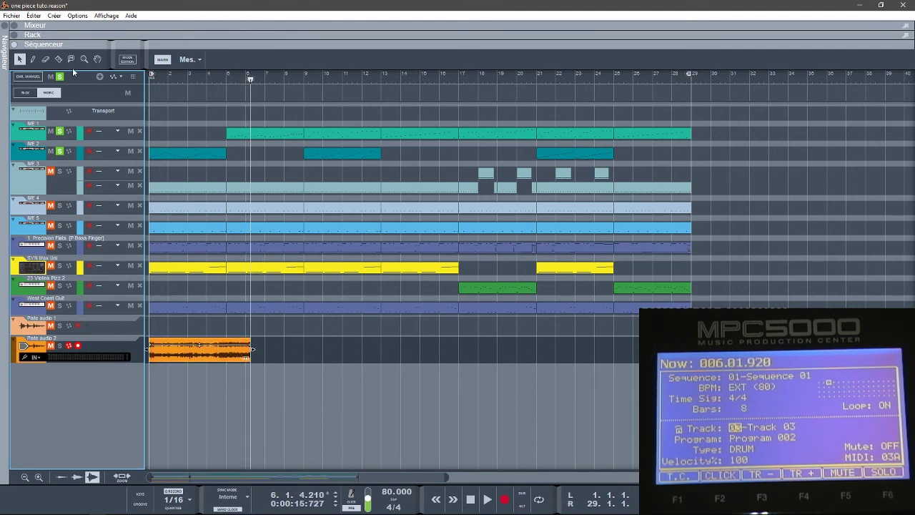
# - Clear the solos, solo only Piste audio 2 and play its new recording from the song start
pyautogui.click(60, 76)
pyautogui.click(60, 346)
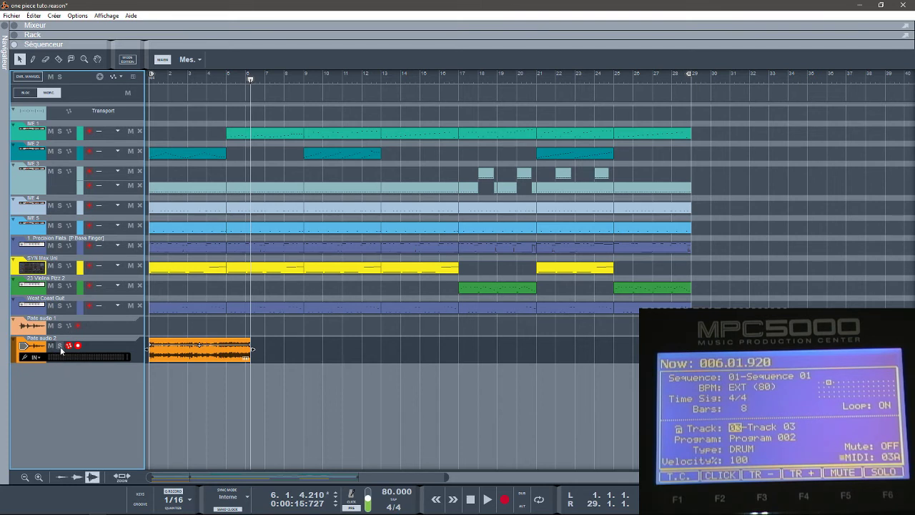
pyautogui.hotkey('shift', 'Return')
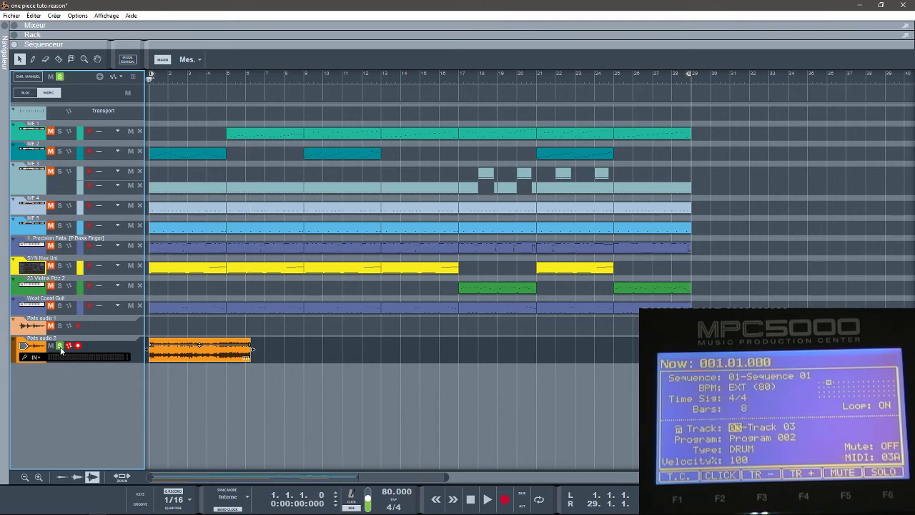
pyautogui.press('space')
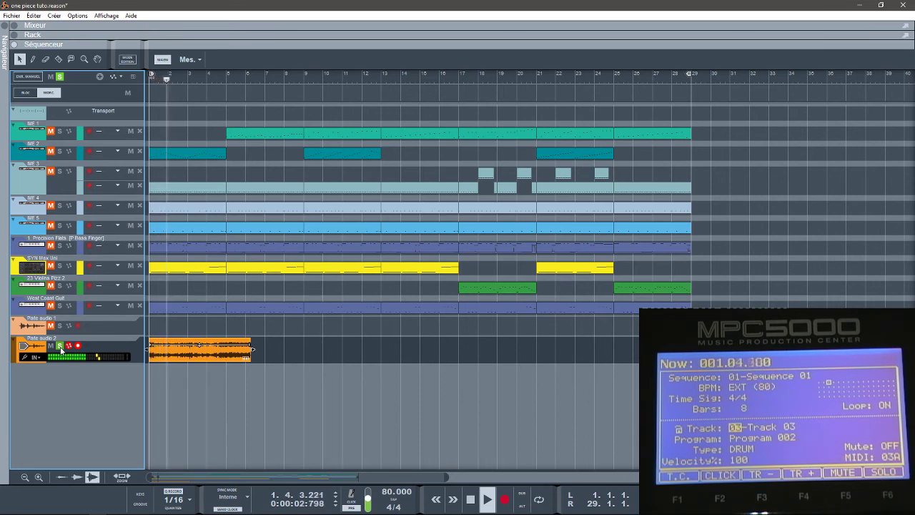
# - Add IME 5, IME 4, IME 3 and Precision to the solo during playback and select the recorded Piste audio 2 clip
pyautogui.click(60, 225)
pyautogui.click(60, 205)
pyautogui.click(60, 171)
pyautogui.click(60, 246)
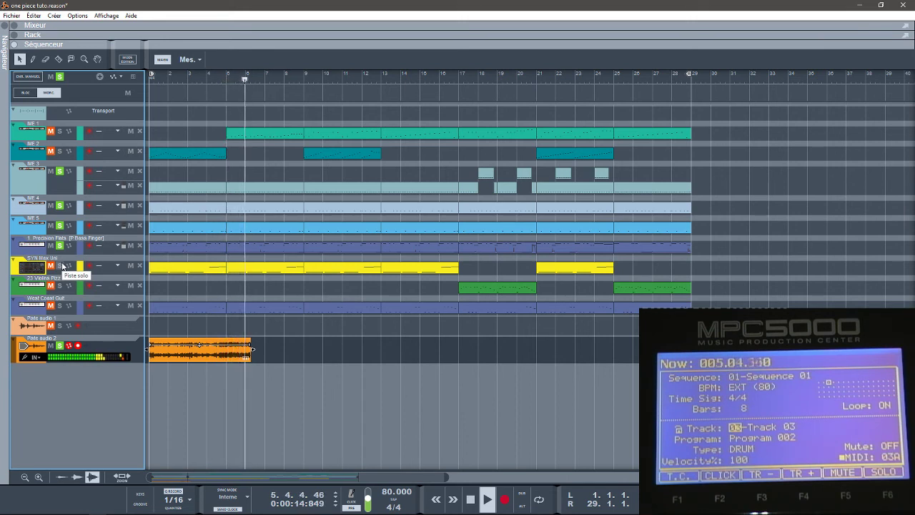
pyautogui.click(197, 355)
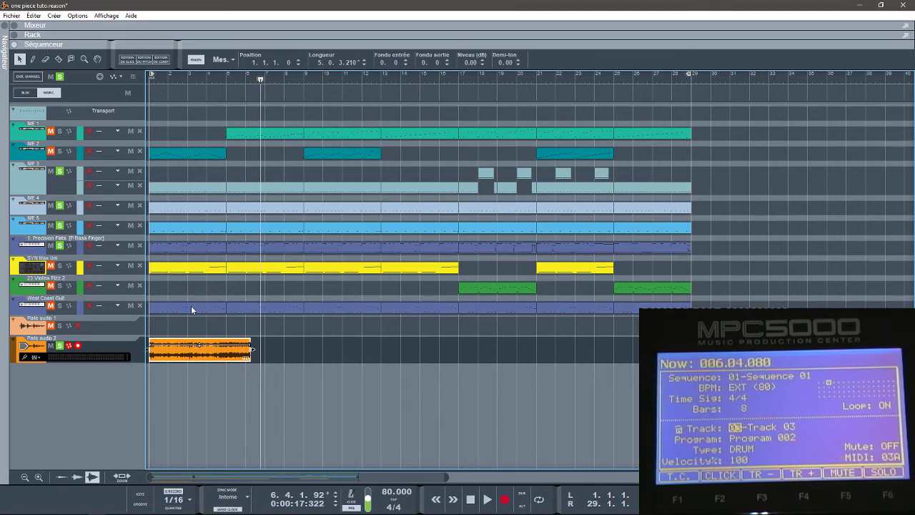
# - Review the MIDI clock sync input and output settings in the preferences and close them
pyautogui.click(18, 17)
pyautogui.moveTo(32, 17)
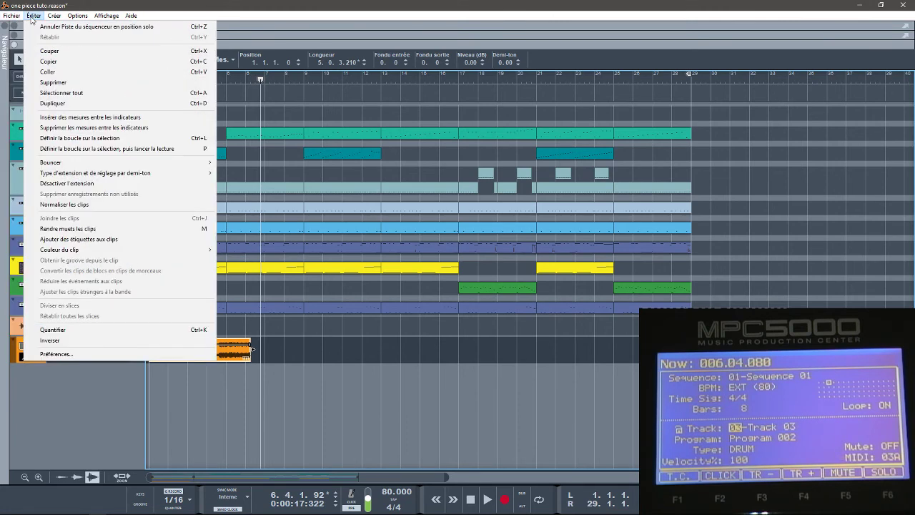
pyautogui.click(87, 357)
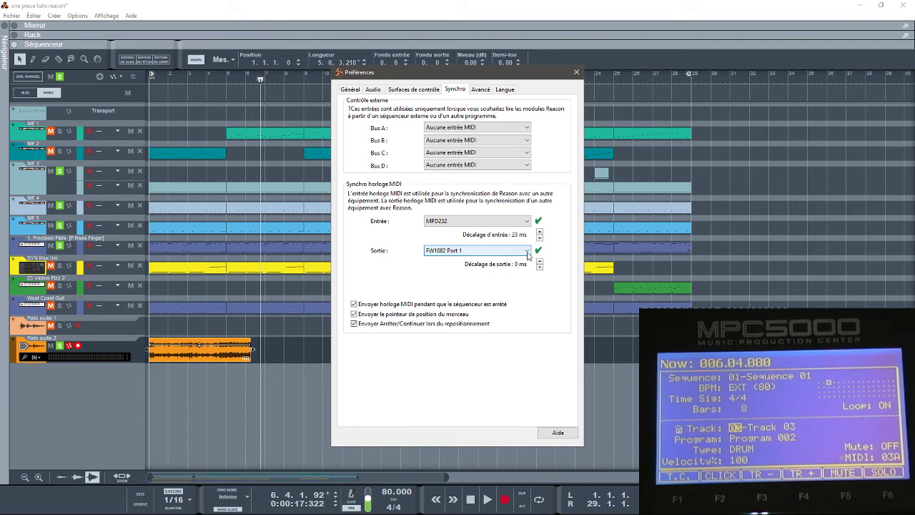
pyautogui.click(576, 72)
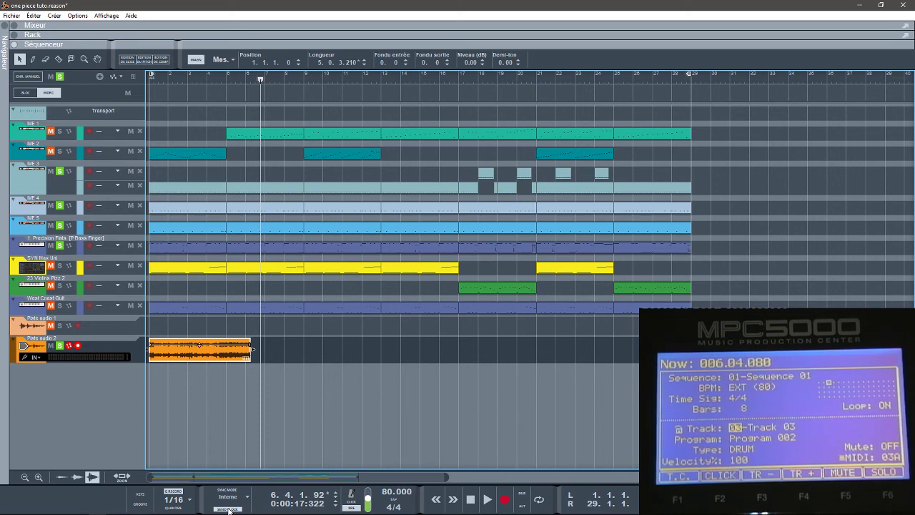
# - Clear all solos, play a few bars of the whole song from the start and mute Piste audio 2
pyautogui.hotkey('shift', 'Return')
pyautogui.press('space')
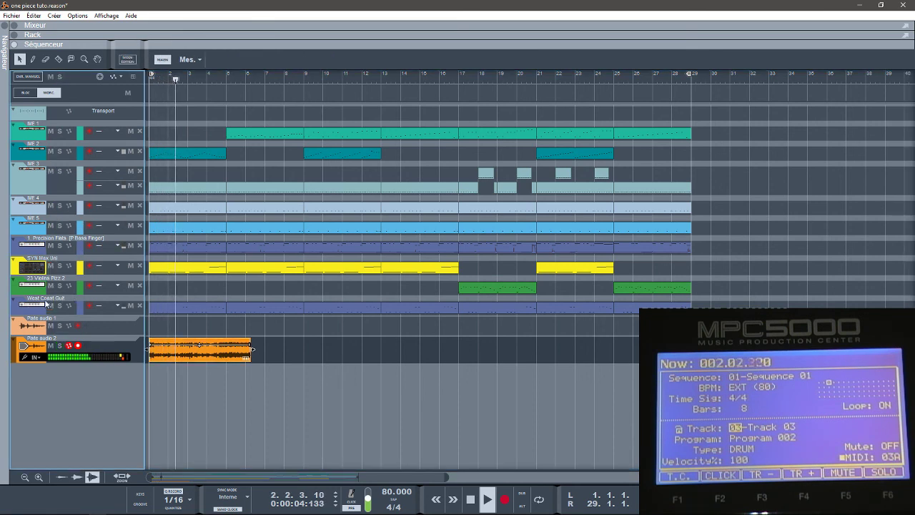
pyautogui.click(51, 346)
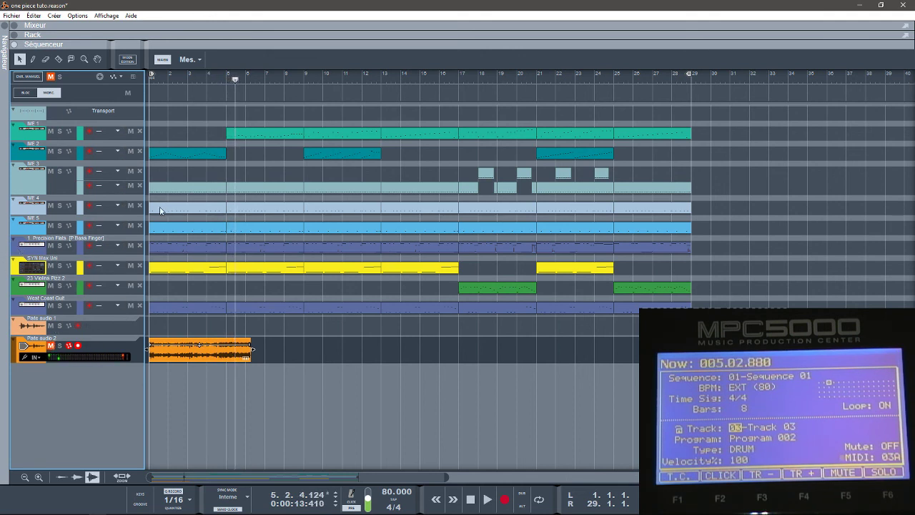
pyautogui.moveTo(6, 512)
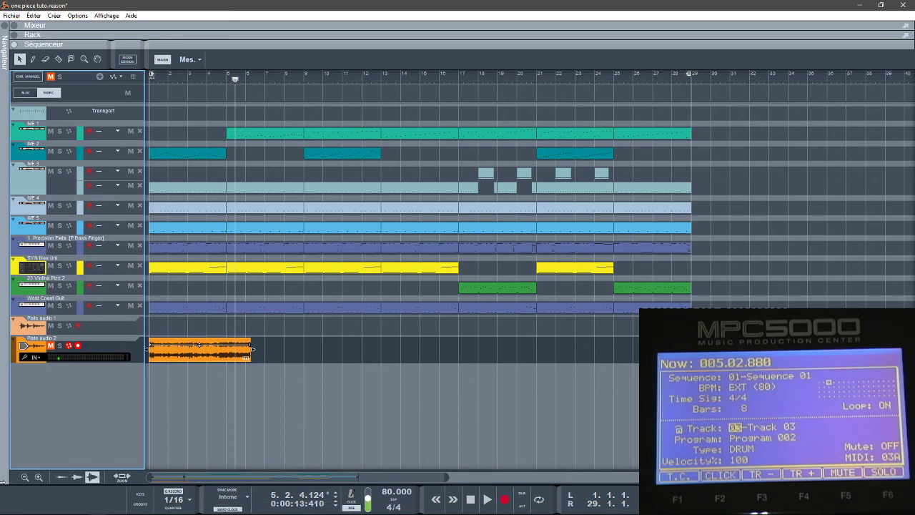